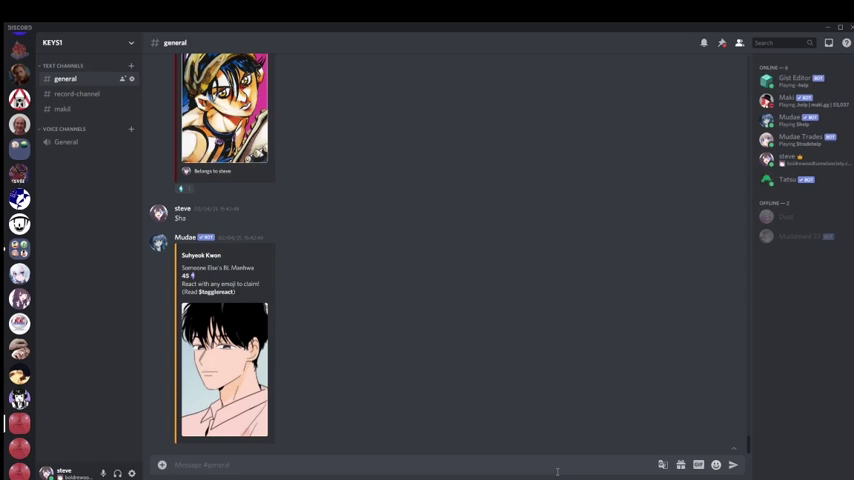
{"action": "type", "text": "$sm"}
Send $sm for harem-sort syntax help, then $mm to list harem page 1 of 114
{"action": "key", "text": "Return"}
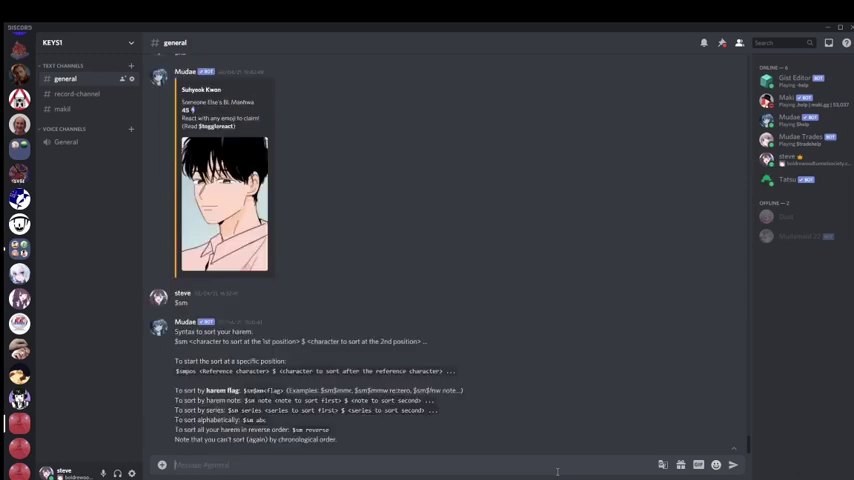
{"action": "mouse_move", "coordinate": [415, 331]}
{"action": "type", "text": "$mm"}
{"action": "key", "text": "Return"}
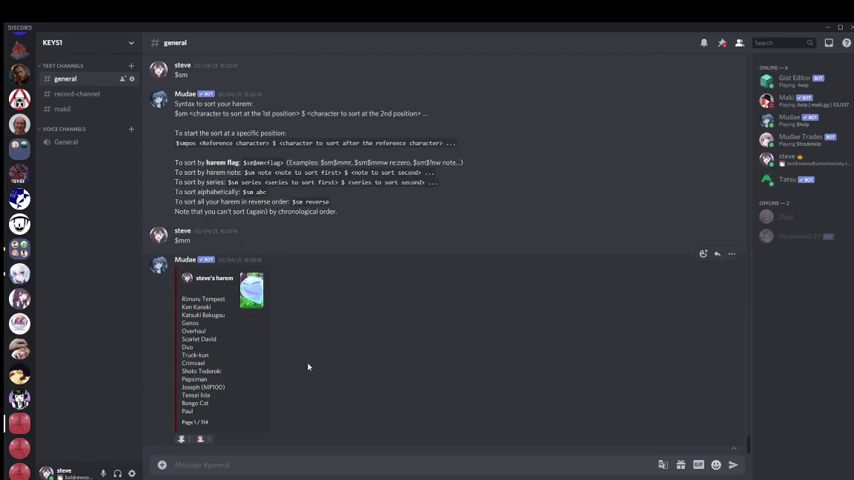
{"action": "double_click", "coordinate": [187, 410]}
{"action": "key", "text": "ctrl+a"}
{"action": "left_click", "coordinate": [312, 412]}
{"action": "type", "text": "$smpos Duo$"}
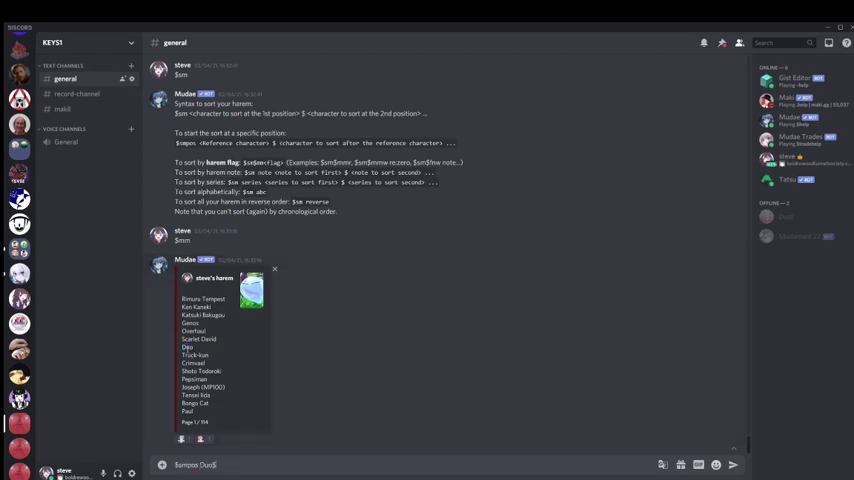
{"action": "type", "text": "Pepsiman"}
Send $smpos Duo$Pepsiman and $mm, then highlight Pepsiman through Joseph in the refreshed list
{"action": "key", "text": "Return"}
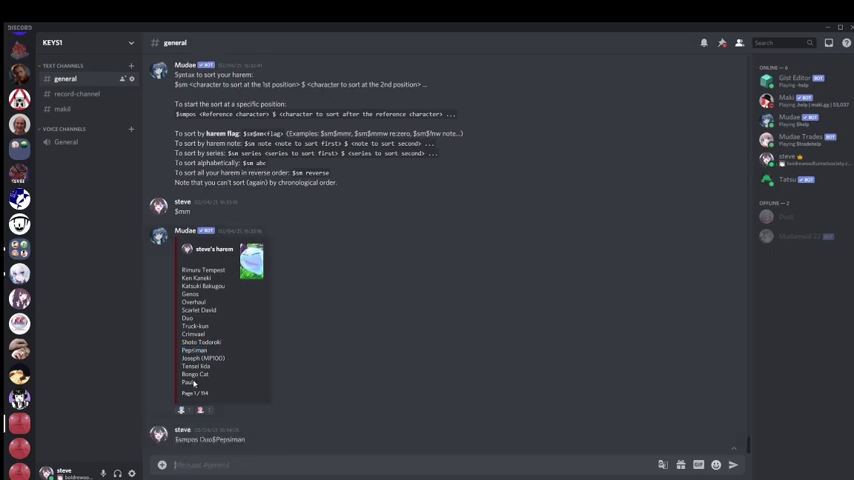
{"action": "type", "text": "$mm"}
{"action": "key", "text": "Return"}
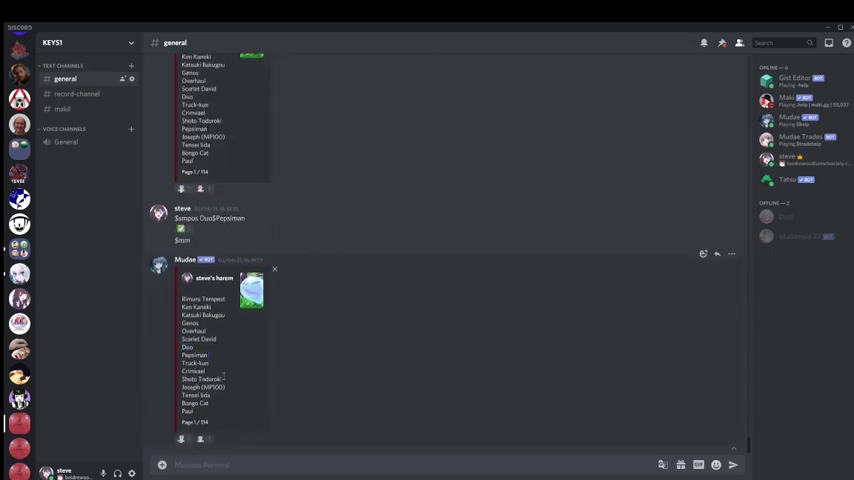
{"action": "left_click_drag", "start_coordinate": [259, 360], "coordinate": [230, 382]}
{"action": "left_click", "coordinate": [300, 400]}
{"action": "left_click_drag", "start_coordinate": [264, 352], "coordinate": [296, 386]}
{"action": "left_click", "coordinate": [238, 375]}
{"action": "scroll", "coordinate": [362, 259], "scroll_direction": "up", "scroll_amount": 3}
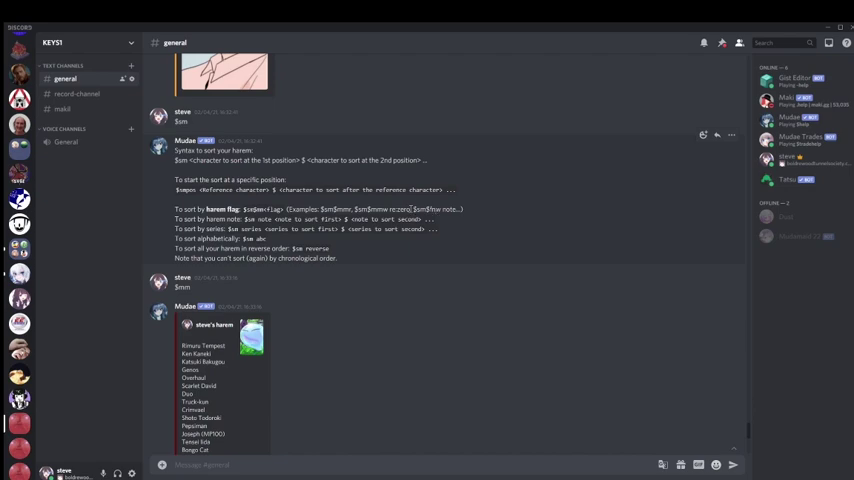
Copy the $mmw re:zero help example and send it to list White Whale and Great Rabbit
{"action": "left_click_drag", "start_coordinate": [412, 208], "coordinate": [355, 208]}
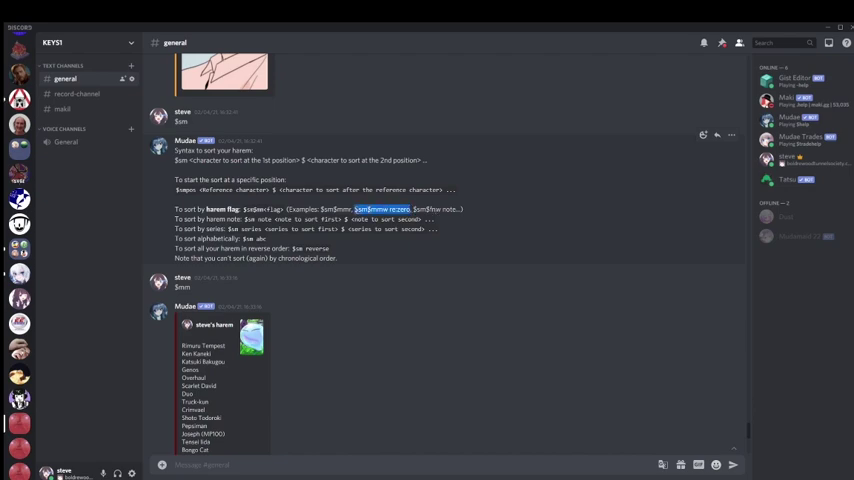
{"action": "left_click_drag", "start_coordinate": [410, 208], "coordinate": [368, 208]}
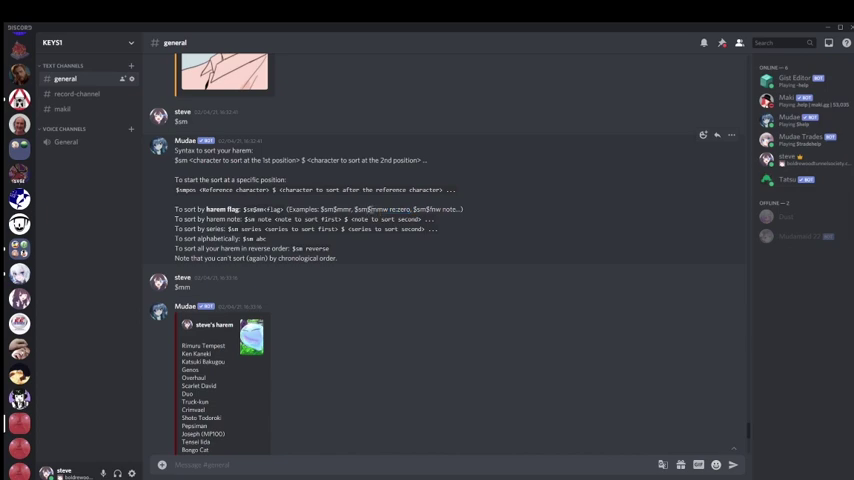
{"action": "key", "text": "ctrl+c"}
{"action": "key", "text": "ctrl+v"}
{"action": "key", "text": "Return"}
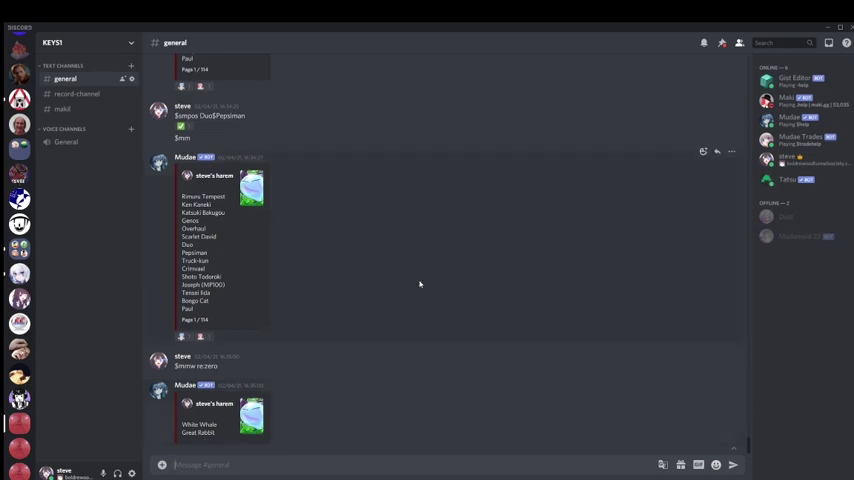
{"action": "scroll", "coordinate": [397, 282], "scroll_direction": "up", "scroll_amount": 5}
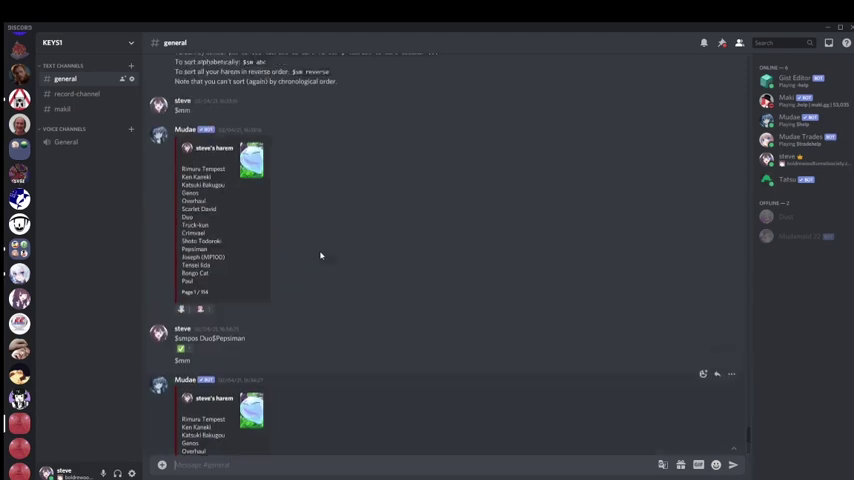
{"action": "scroll", "coordinate": [397, 282], "scroll_direction": "up", "scroll_amount": 3}
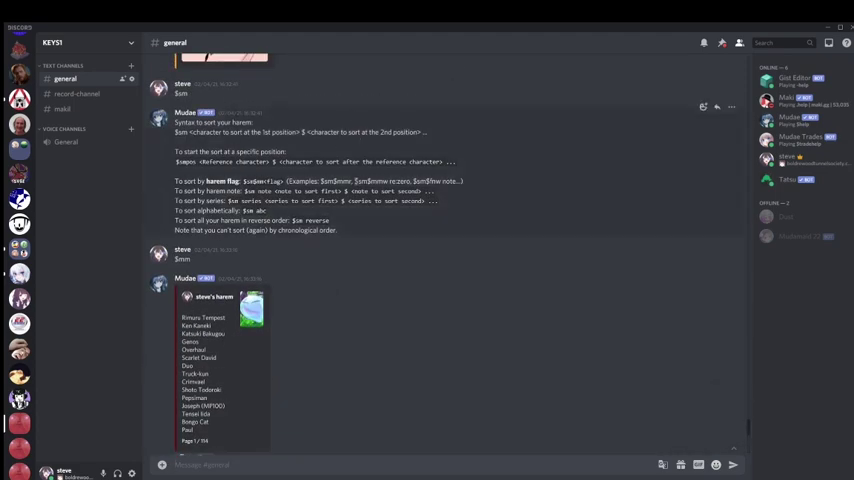
Paste the $sm$mmw re:zero example into a new message to move Re:Zero characters forward
{"action": "left_click_drag", "start_coordinate": [355, 181], "coordinate": [411, 181]}
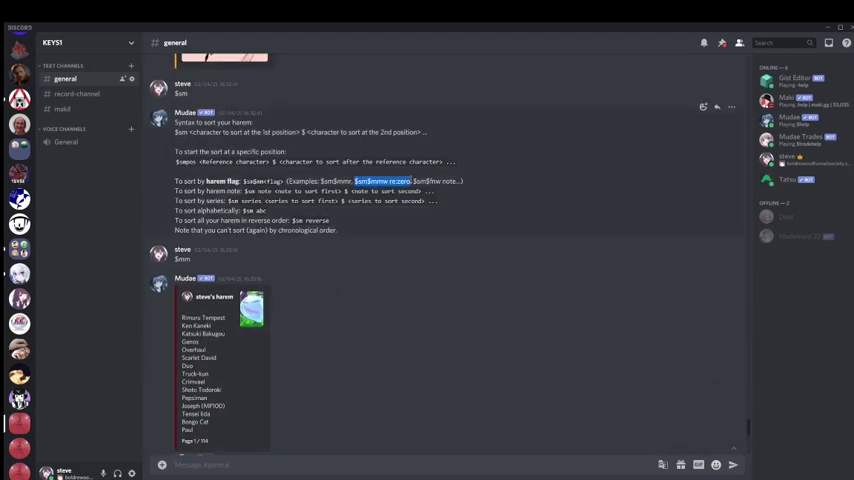
{"action": "key", "text": "ctrl+c"}
{"action": "left_click", "coordinate": [250, 464]}
{"action": "key", "text": "ctrl+v"}
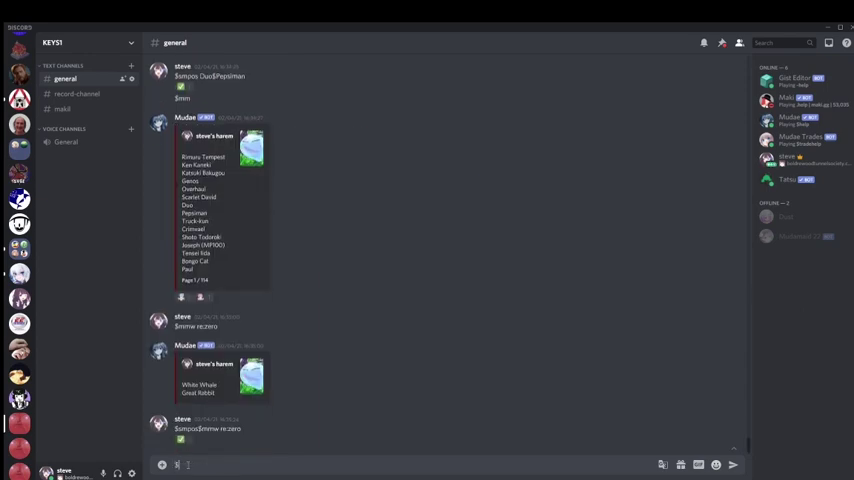
{"action": "type", "text": "$mm"}
List the harem with $mm, then send the copied $smpos command with rimuru tempest
{"action": "key", "text": "Return"}
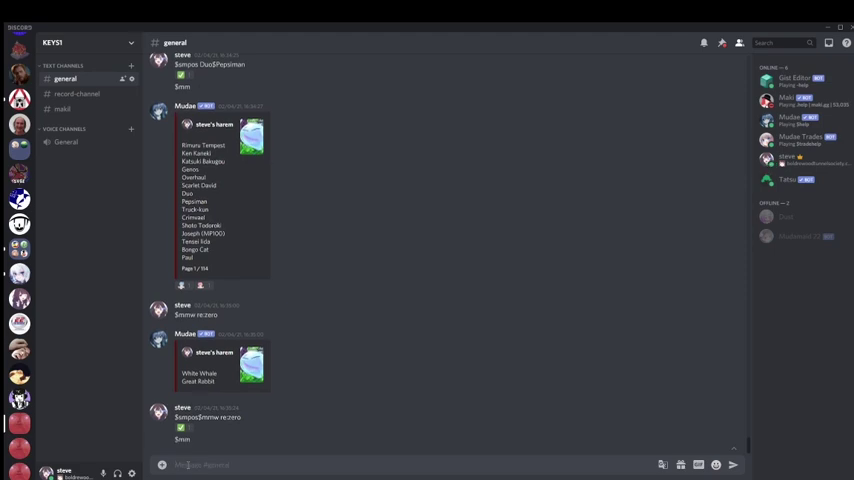
{"action": "mouse_move", "coordinate": [232, 214]}
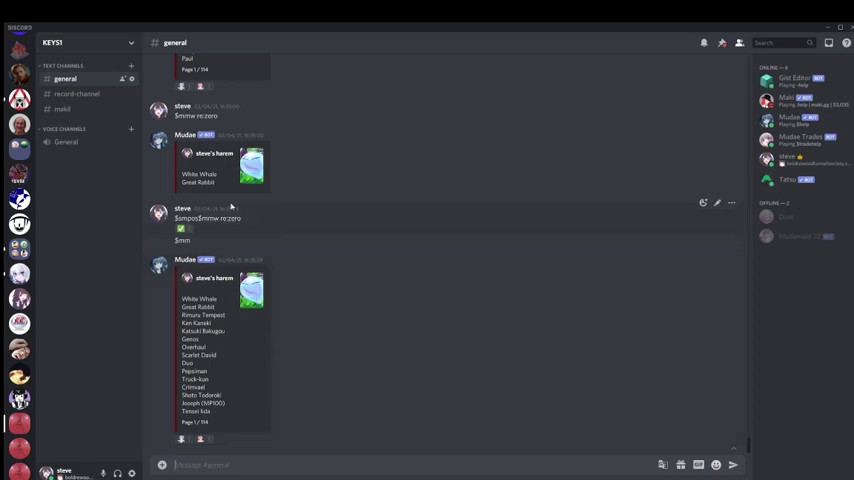
{"action": "triple_click", "coordinate": [208, 218]}
{"action": "key", "text": "ctrl+c"}
{"action": "key", "text": "ctrl+v"}
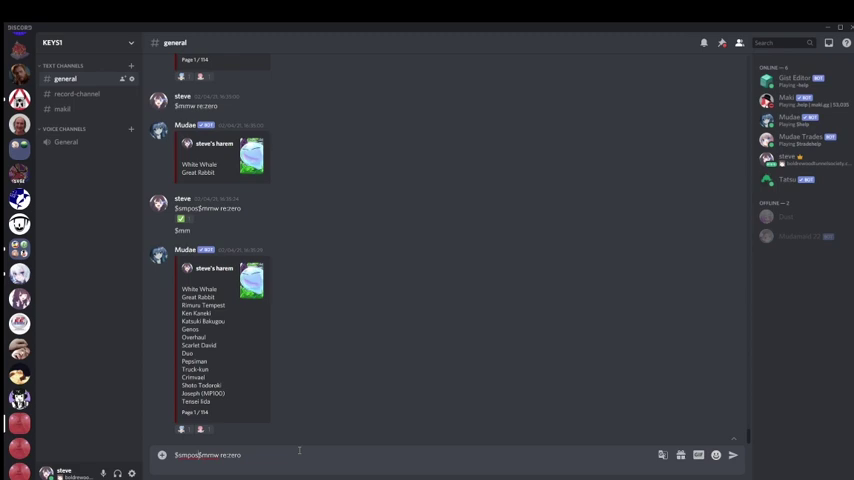
{"action": "type", "text": "rimuru tem"}
{"action": "type", "text": "pest"}
{"action": "key", "text": "Return"}
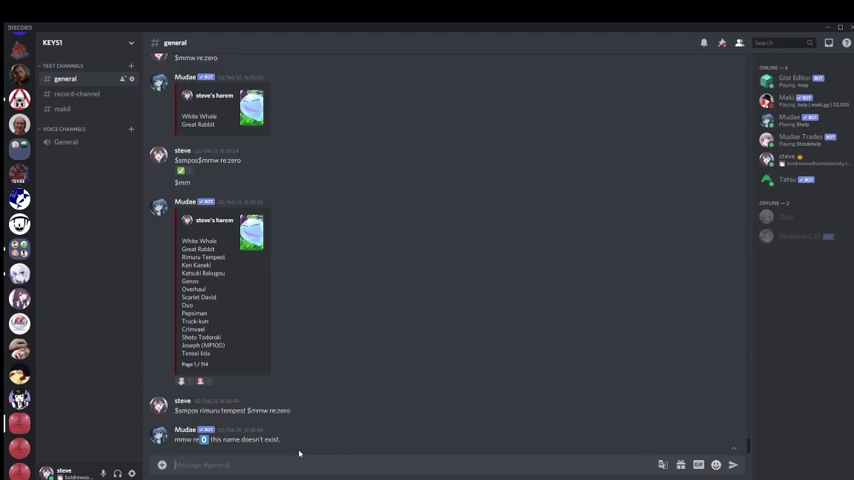
{"action": "type", "text": "$"}
{"action": "type", "text": "sm rimu"}
{"action": "type", "text": "ru tempest"}
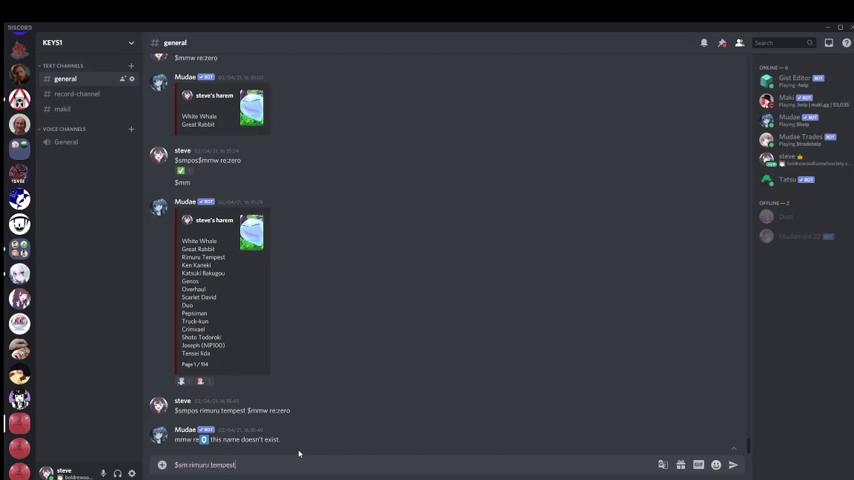
Send the Rimuru Tempest sort command, reselect the $mmw re:zero examples, and enlarge the harem thumbnail
{"action": "key", "text": "Return"}
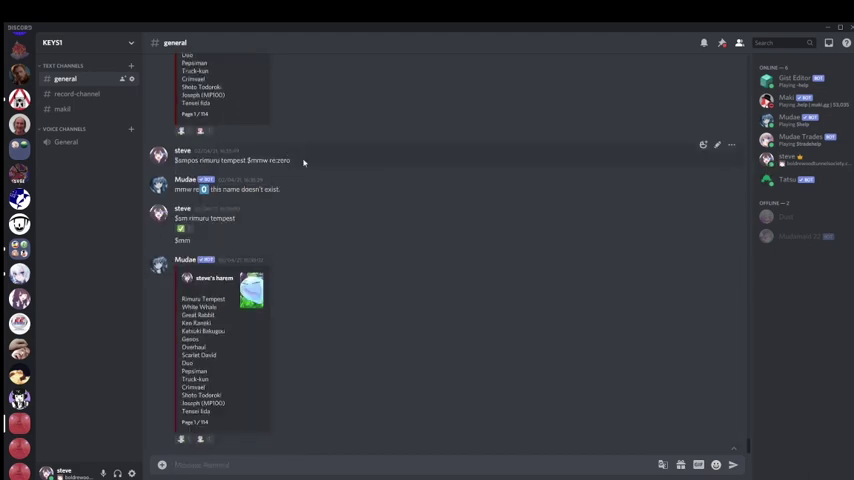
{"action": "left_click_drag", "start_coordinate": [291, 160], "coordinate": [248, 160]}
{"action": "scroll", "coordinate": [340, 248], "scroll_direction": "up", "scroll_amount": 3}
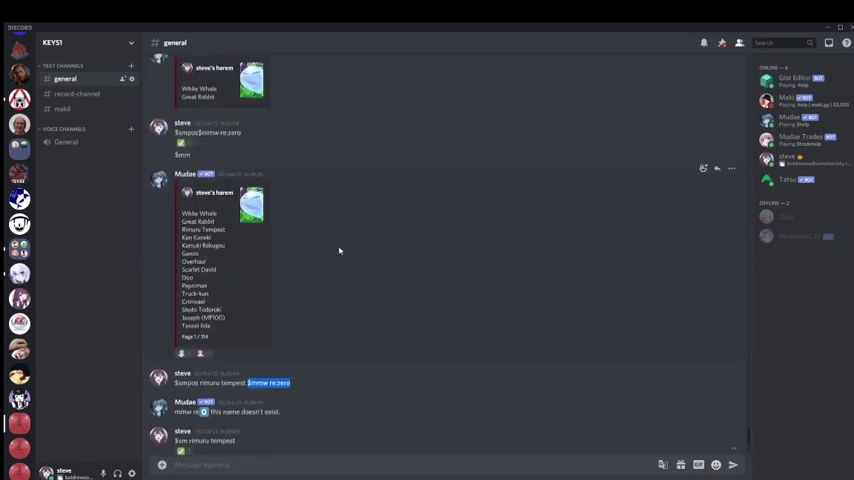
{"action": "scroll", "coordinate": [316, 252], "scroll_direction": "up", "scroll_amount": 3}
{"action": "left_click_drag", "start_coordinate": [241, 281], "coordinate": [199, 281]}
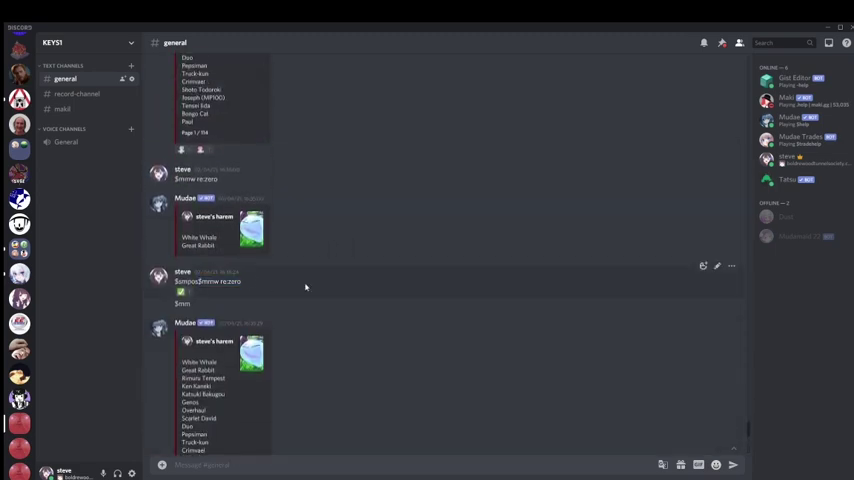
{"action": "scroll", "coordinate": [306, 287], "scroll_direction": "up", "scroll_amount": 3}
{"action": "left_click_drag", "start_coordinate": [218, 327], "coordinate": [174, 317]}
{"action": "left_click", "coordinate": [243, 370]}
{"action": "scroll", "coordinate": [296, 324], "scroll_direction": "up", "scroll_amount": 5}
{"action": "scroll", "coordinate": [296, 324], "scroll_direction": "up", "scroll_amount": 5}
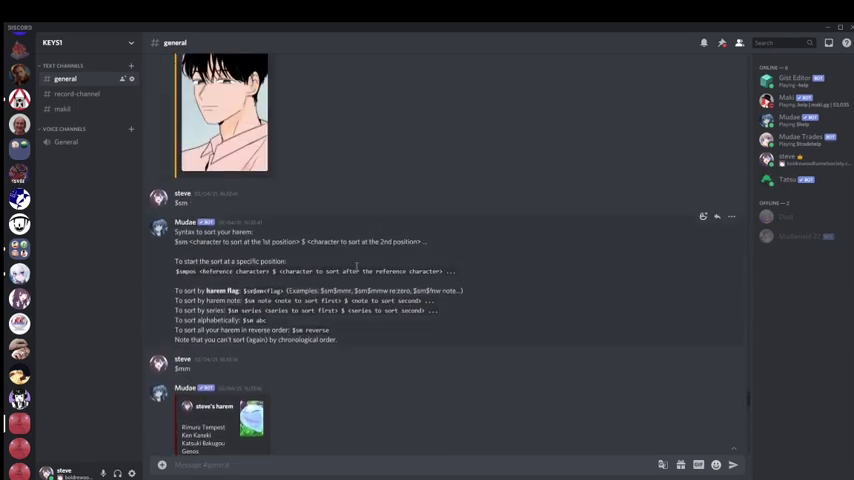
{"action": "mouse_move", "coordinate": [400, 230]}
{"action": "double_click", "coordinate": [432, 290]}
{"action": "left_click", "coordinate": [474, 302]}
{"action": "double_click", "coordinate": [438, 291]}
{"action": "left_click", "coordinate": [438, 291]}
{"action": "scroll", "coordinate": [20, 200], "scroll_direction": "up", "scroll_amount": 2}
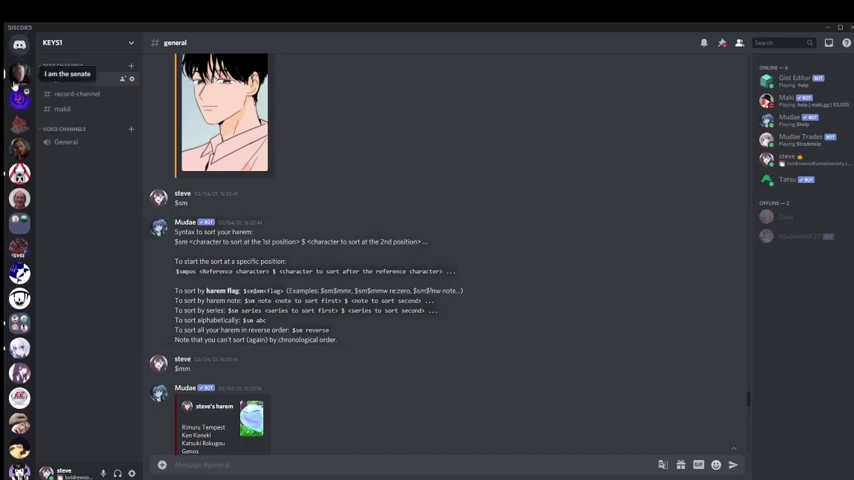
{"action": "left_click", "coordinate": [20, 73]}
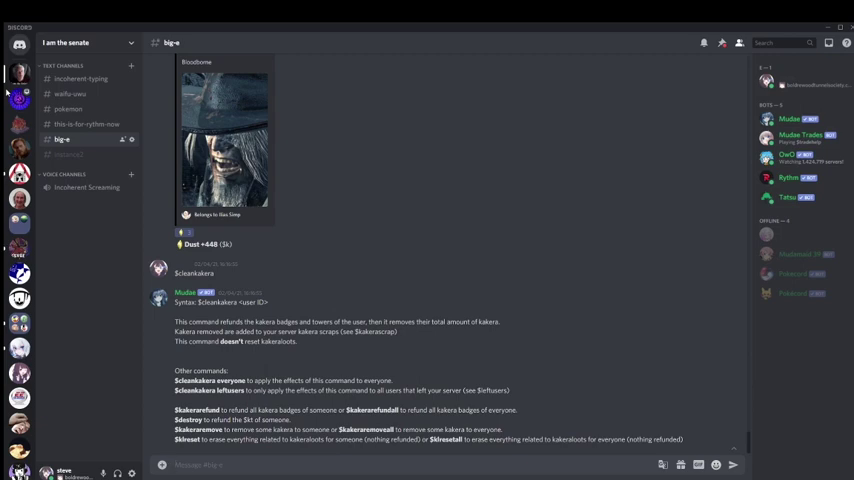
{"action": "scroll", "coordinate": [20, 200], "scroll_direction": "down", "scroll_amount": 3}
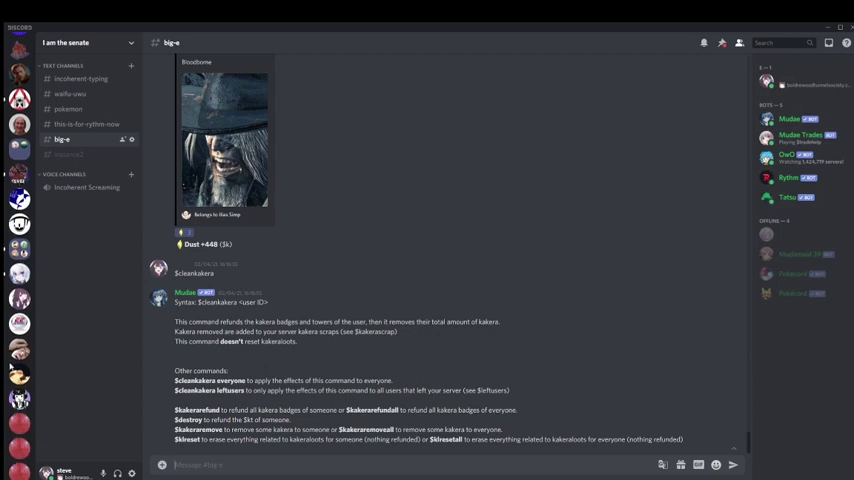
{"action": "left_click", "coordinate": [20, 423]}
{"action": "scroll", "coordinate": [240, 318], "scroll_direction": "up", "scroll_amount": 5}
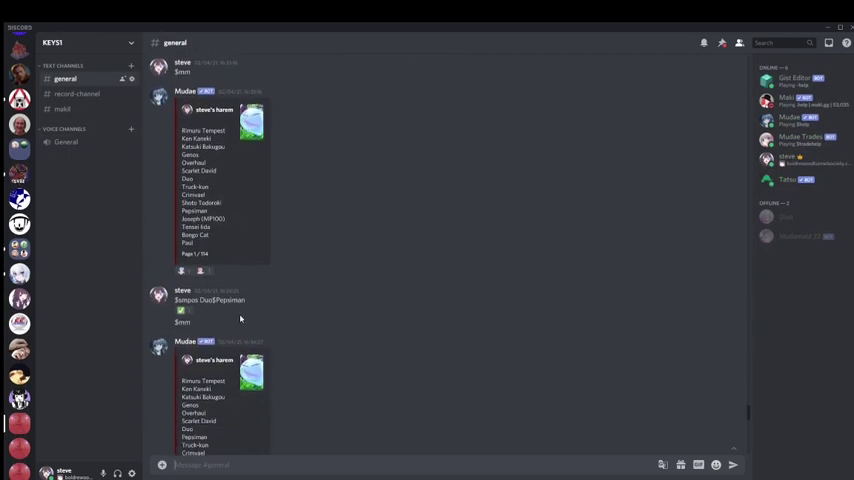
Note Shoto Todoroki, Pepsiman and Joseph (MP100) as dust, then send $sm note dust
{"action": "left_click_drag", "start_coordinate": [183, 202], "coordinate": [210, 227]}
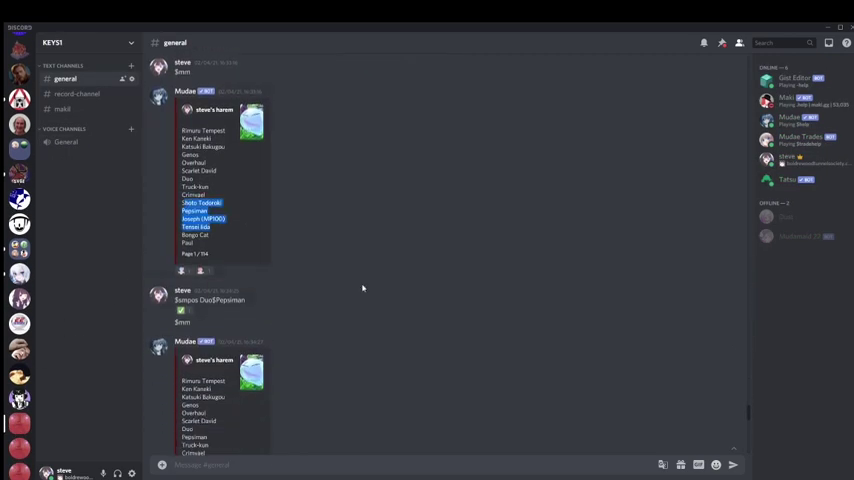
{"action": "type", "text": "$m"}
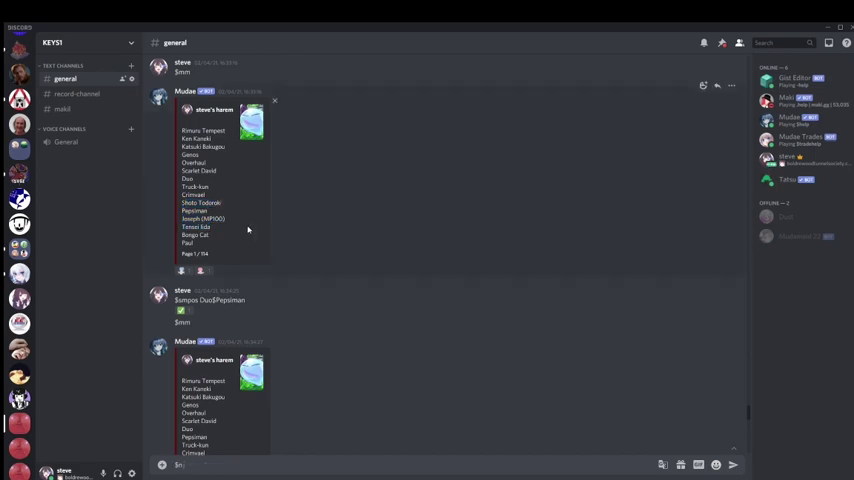
{"action": "double_click", "coordinate": [200, 202]}
{"action": "key", "text": "ctrl+c"}
{"action": "key", "text": "ctrl+v"}
{"action": "double_click", "coordinate": [196, 210]}
{"action": "key", "text": "ctrl+c"}
{"action": "key", "text": "ctrl+v"}
{"action": "double_click", "coordinate": [203, 218]}
{"action": "key", "text": "ctrl+c"}
{"action": "key", "text": "ctrl+v"}
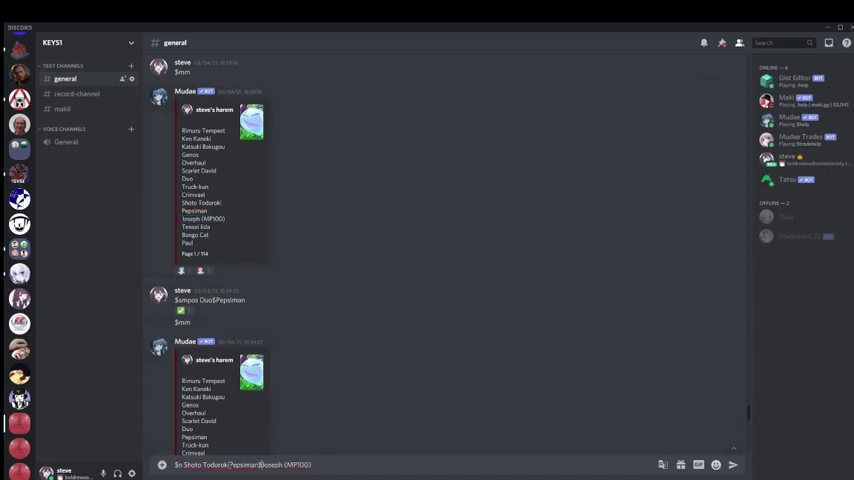
{"action": "type", "text": "$"}
{"action": "type", "text": "$dust"}
{"action": "key", "text": "Return"}
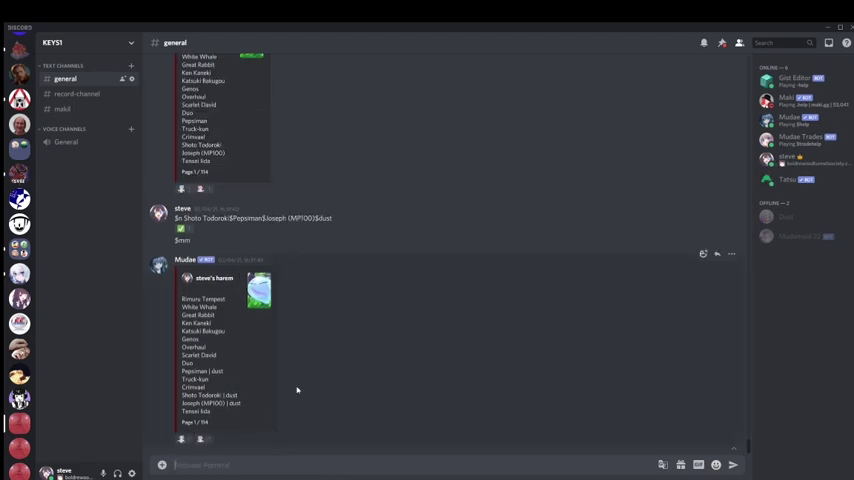
{"action": "type", "text": "$"}
{"action": "type", "text": "sm note dust"}
{"action": "key", "text": "Return"}
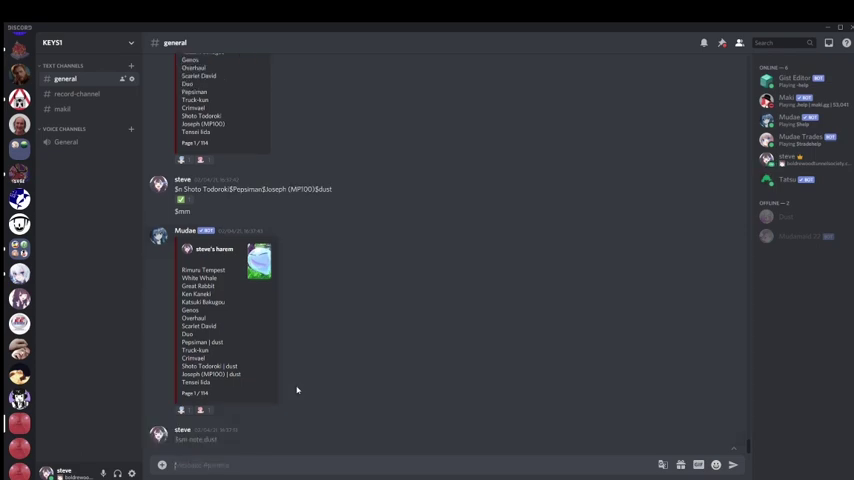
{"action": "type", "text": "$mm"}
Send $mm to refresh the harem list and $give for the gifting syntax help
{"action": "key", "text": "Return"}
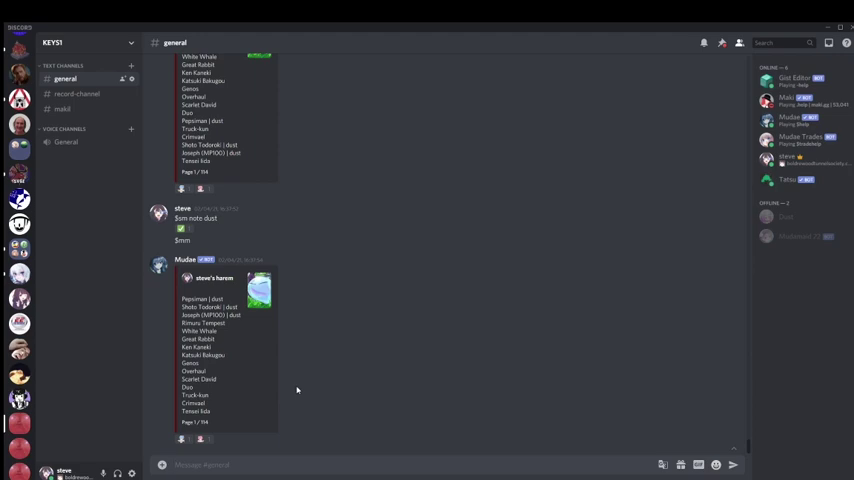
{"action": "type", "text": "$give"}
{"action": "key", "text": "Return"}
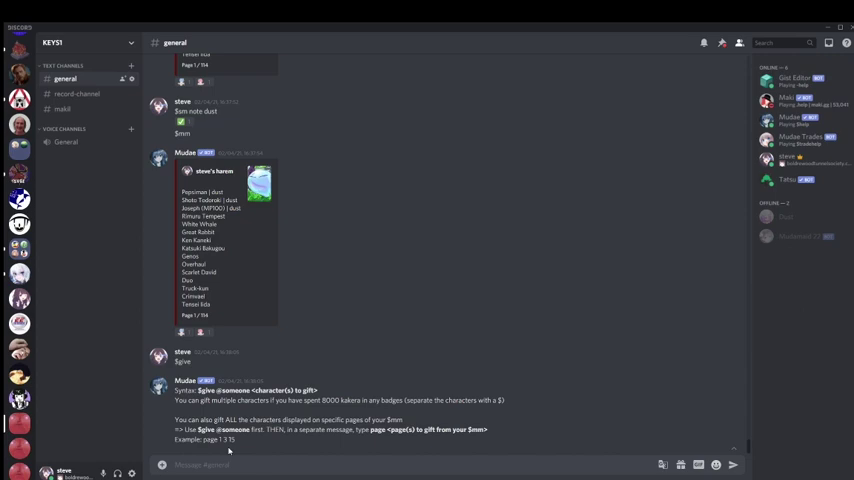
Copy Rimuru Tempest into a new command and review the alphabetical, reverse and flag sort examples
{"action": "mouse_move", "coordinate": [236, 340]}
{"action": "double_click", "coordinate": [203, 216]}
{"action": "left_click", "coordinate": [300, 464]}
{"action": "type", "text": "$im"}
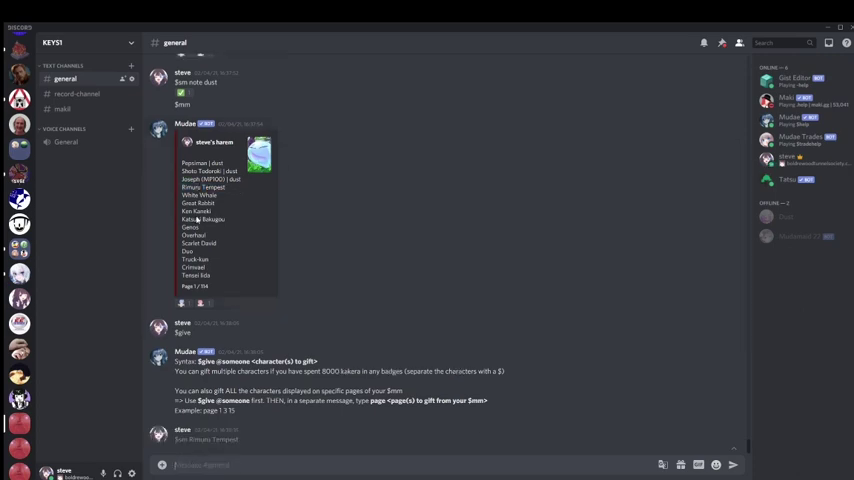
{"action": "scroll", "coordinate": [382, 212], "scroll_direction": "down", "scroll_amount": 5}
{"action": "scroll", "coordinate": [382, 212], "scroll_direction": "down", "scroll_amount": 5}
{"action": "scroll", "coordinate": [382, 212], "scroll_direction": "down", "scroll_amount": 5}
{"action": "scroll", "coordinate": [382, 212], "scroll_direction": "up", "scroll_amount": 5}
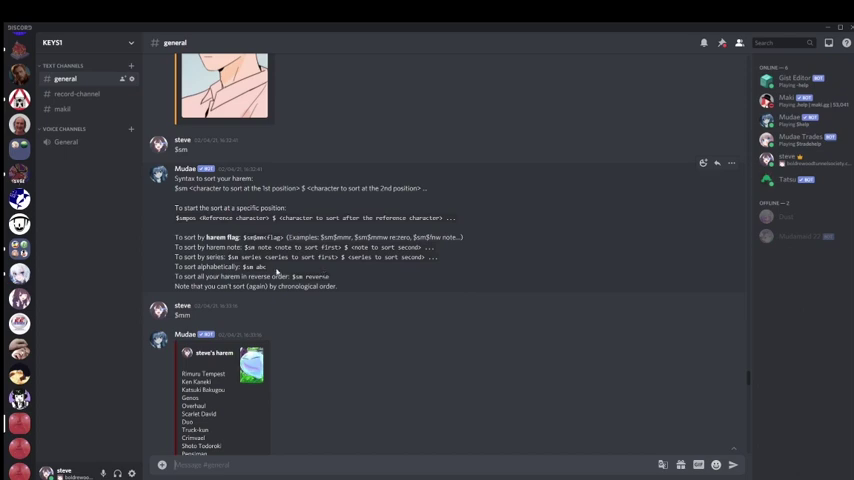
{"action": "left_click_drag", "start_coordinate": [266, 267], "coordinate": [242, 267]}
{"action": "left_click_drag", "start_coordinate": [292, 277], "coordinate": [330, 277]}
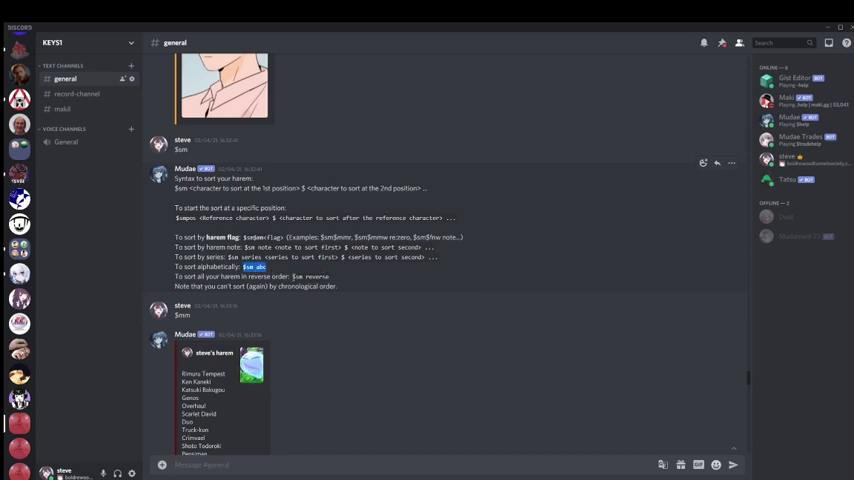
{"action": "left_click", "coordinate": [347, 279]}
{"action": "left_click_drag", "start_coordinate": [321, 237], "coordinate": [350, 237]}
{"action": "left_click_drag", "start_coordinate": [175, 277], "coordinate": [330, 277]}
{"action": "left_click", "coordinate": [392, 284]}
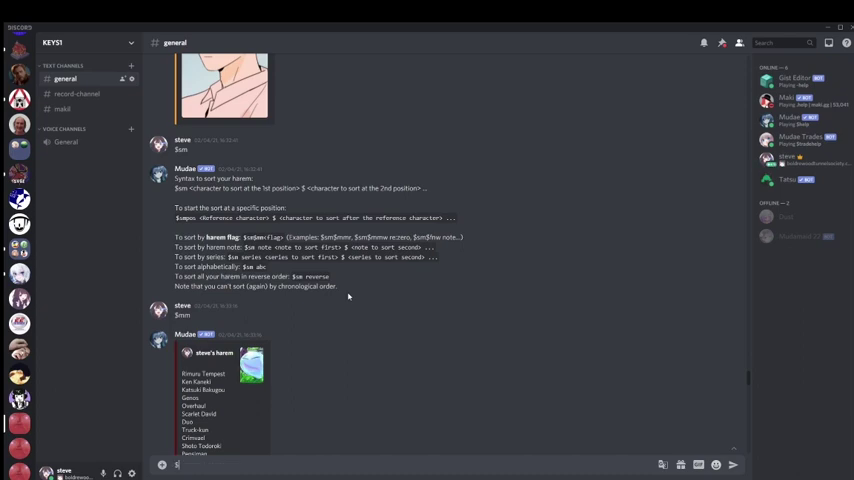
{"action": "type", "text": "$"}
{"action": "type", "text": "ipos"}
Send the $llpos and $slpos commands, glance at the Mudae DM, then return to KEYS1 #general
{"action": "key", "text": "Return"}
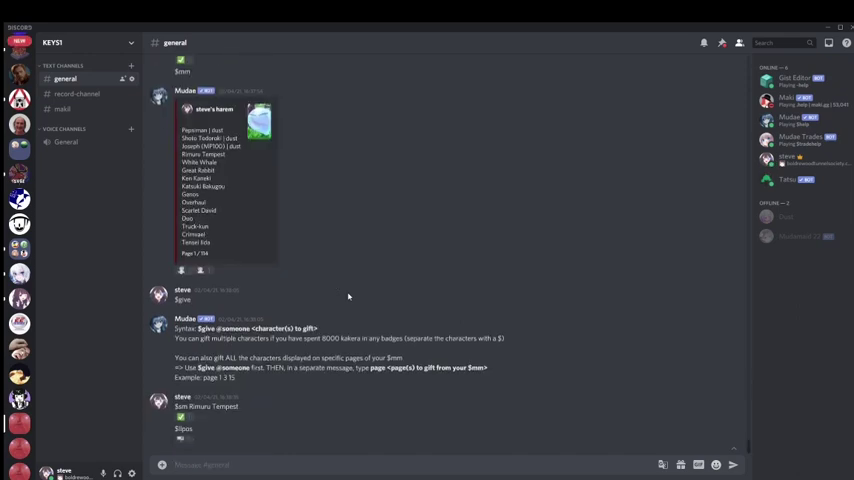
{"action": "type", "text": "$"}
{"action": "type", "text": "imp"}
{"action": "key", "text": "Return"}
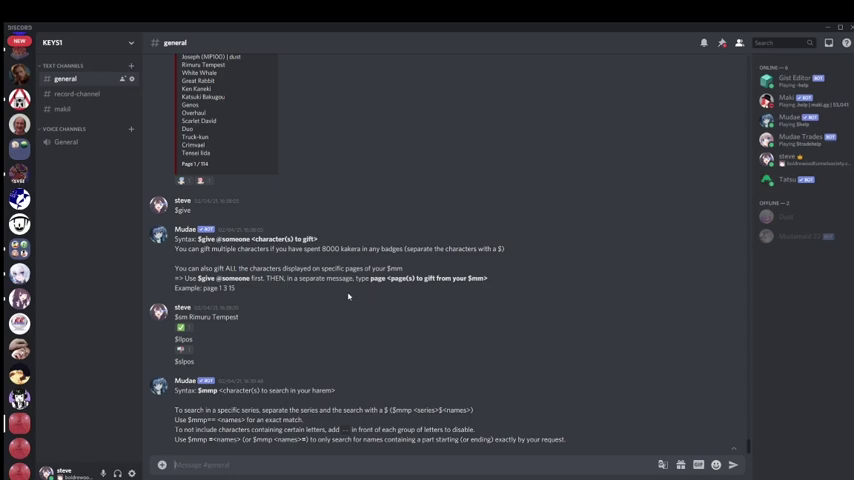
{"action": "left_click_drag", "start_coordinate": [20, 300], "coordinate": [22, 75]}
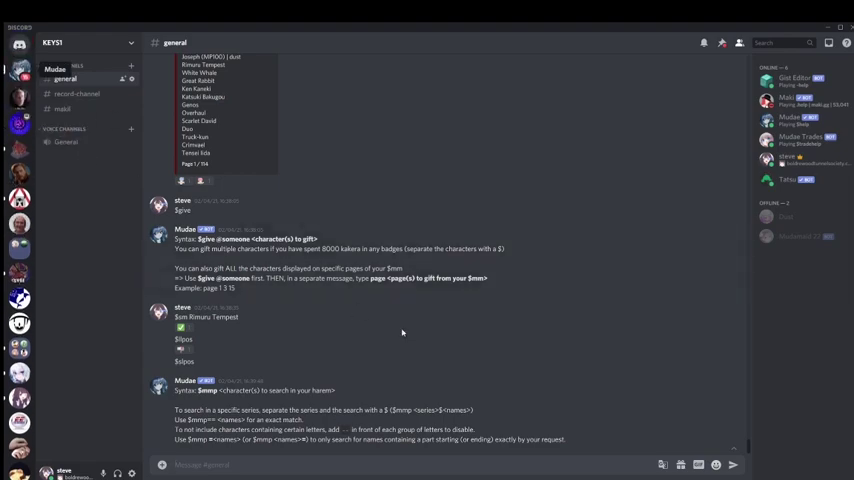
{"action": "scroll", "coordinate": [402, 330], "scroll_direction": "down", "scroll_amount": 15}
{"action": "scroll", "coordinate": [402, 330], "scroll_direction": "down", "scroll_amount": 10}
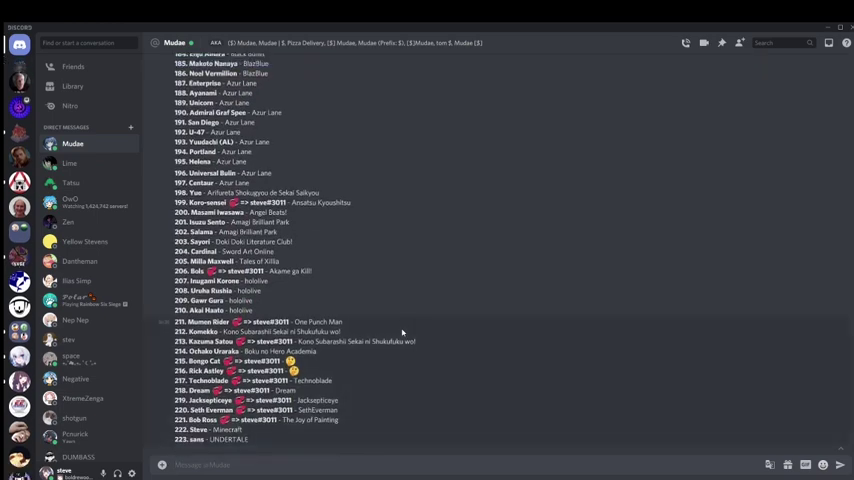
{"action": "scroll", "coordinate": [18, 260], "scroll_direction": "down", "scroll_amount": 5}
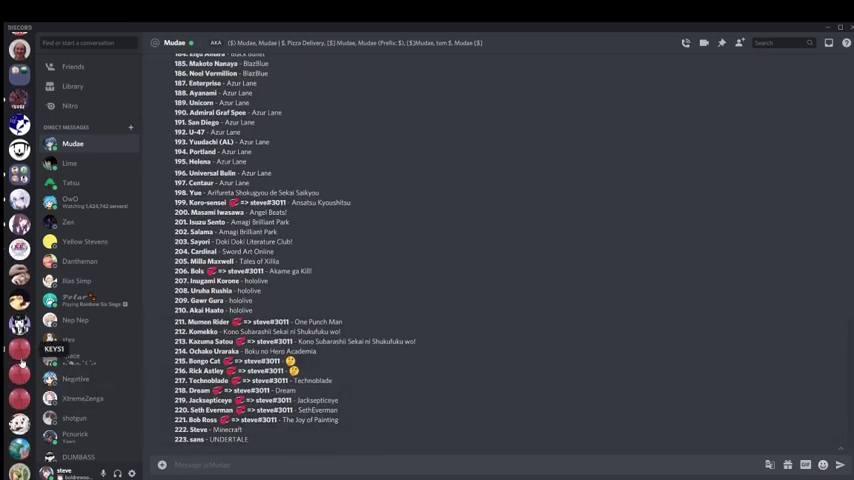
{"action": "left_click", "coordinate": [20, 348]}
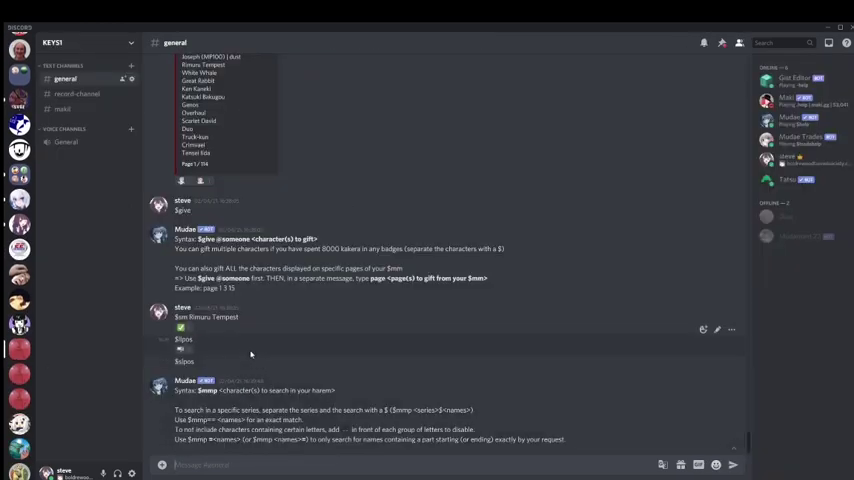
{"action": "type", "text": "$"}
{"action": "type", "text": "ike"}
Send $like and $likepos for their help, then $ll to show Liked Characters page 1 of 15
{"action": "key", "text": "Return"}
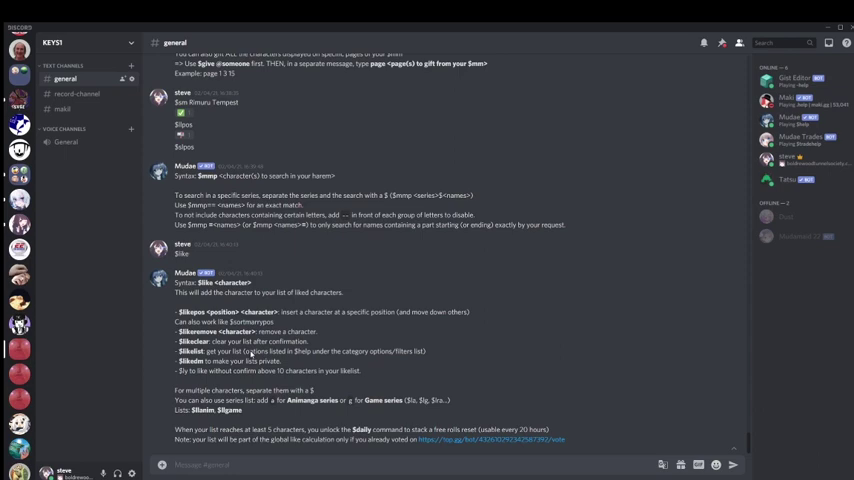
{"action": "mouse_move", "coordinate": [400, 300]}
{"action": "type", "text": "$likepos"}
{"action": "key", "text": "Return"}
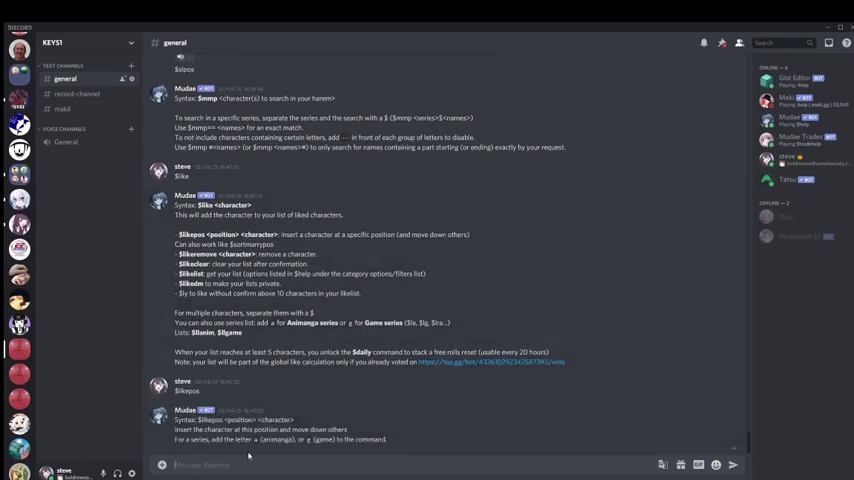
{"action": "mouse_move", "coordinate": [309, 432]}
{"action": "type", "text": "$ll"}
{"action": "key", "text": "Return"}
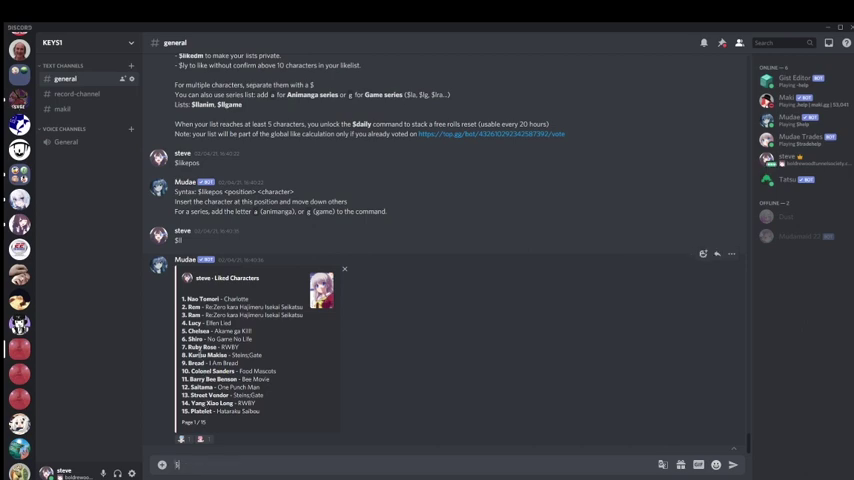
{"action": "type", "text": "$likepos"}
{"action": "type", "text": " 7 kurisu m"}
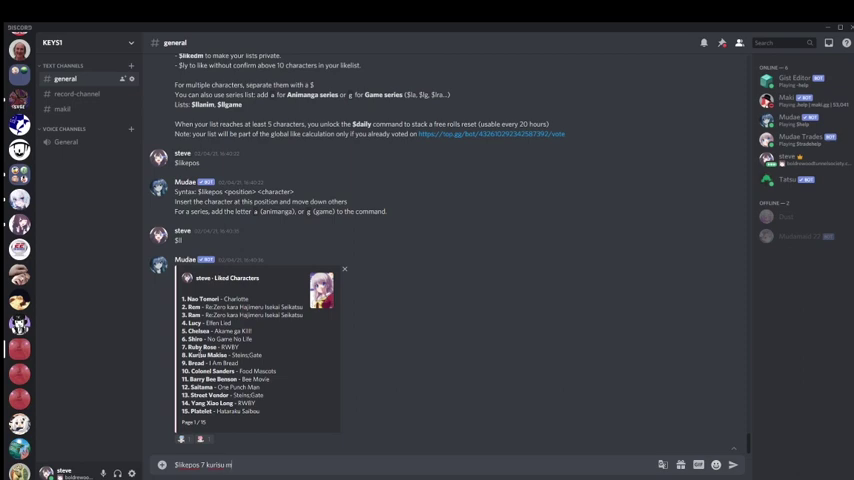
{"action": "type", "text": "akise"}
Move Kurisu Makise to liked position 7 and Yang Xiao Long to 9, checking via $ll
{"action": "key", "text": "Return"}
{"action": "type", "text": "$ll"}
{"action": "key", "text": "Return"}
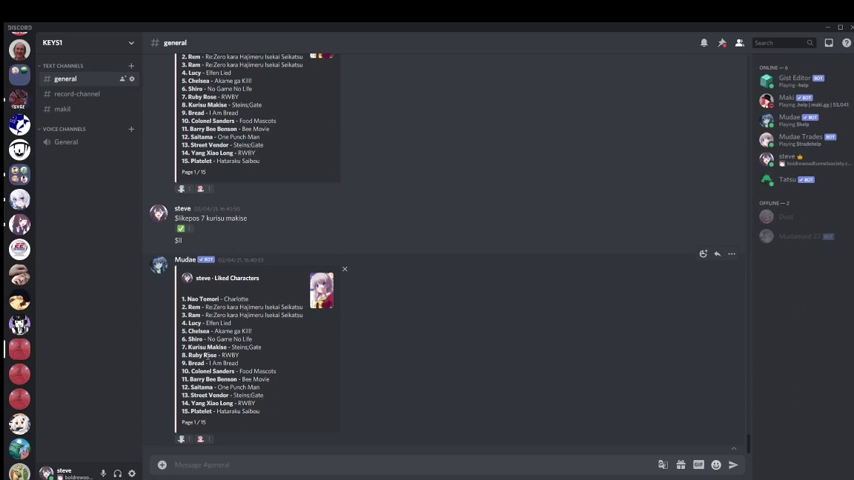
{"action": "type", "text": "$"}
{"action": "type", "text": "likepos "}
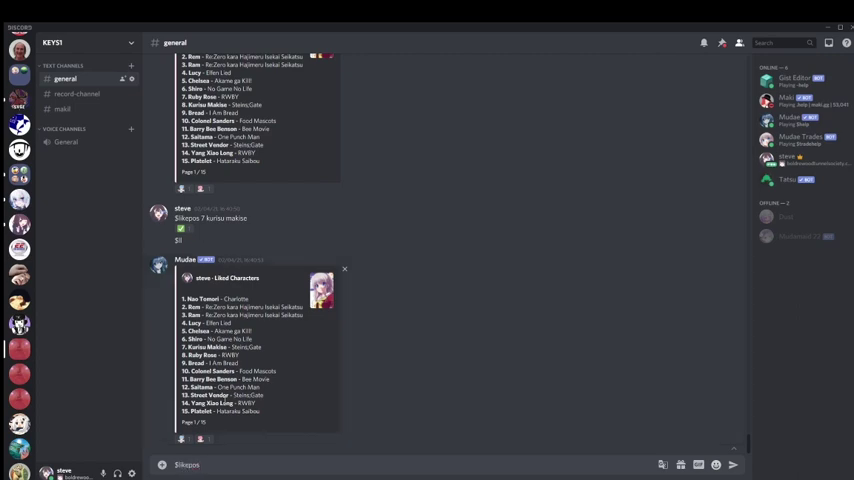
{"action": "type", "text": "9 Yang Xiao Long"}
{"action": "key", "text": "Return"}
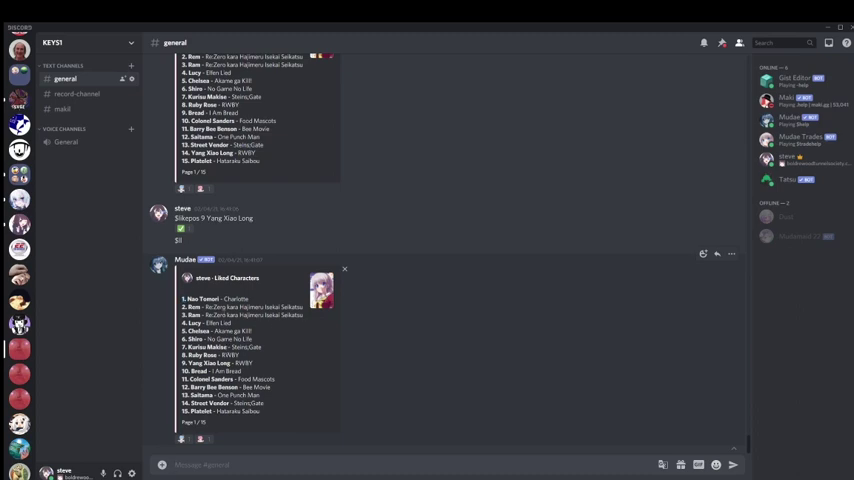
{"action": "scroll", "coordinate": [267, 325], "scroll_direction": "up", "scroll_amount": 5}
{"action": "scroll", "coordinate": [250, 320], "scroll_direction": "up", "scroll_amount": 5}
{"action": "scroll", "coordinate": [221, 310], "scroll_direction": "up", "scroll_amount": 5}
{"action": "scroll", "coordinate": [221, 310], "scroll_direction": "up", "scroll_amount": 5}
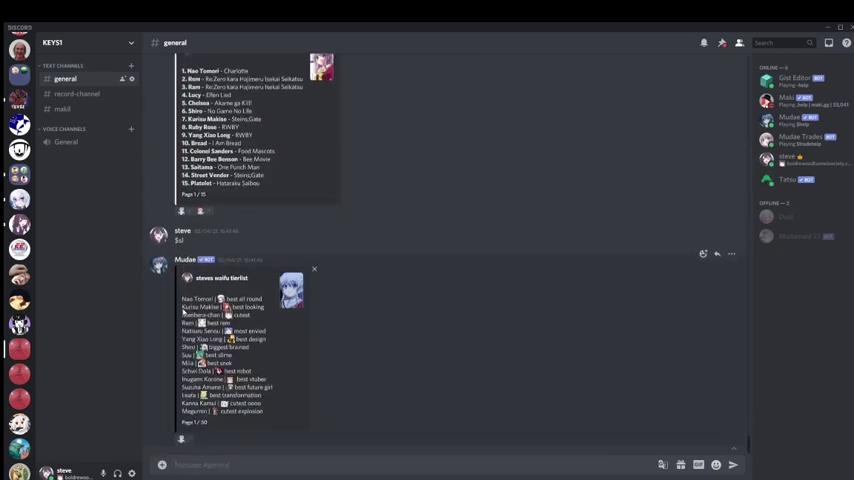
{"action": "type", "text": "$s"}
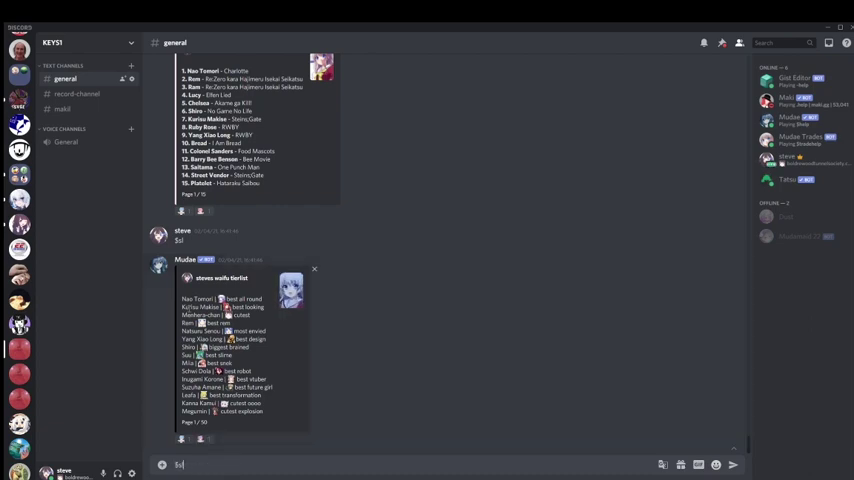
{"action": "type", "text": "sl"}
Request Mudae's $ssl soulmate-sorting help and $nsl soulmate-note help, then review both replies
{"action": "key", "text": "Return"}
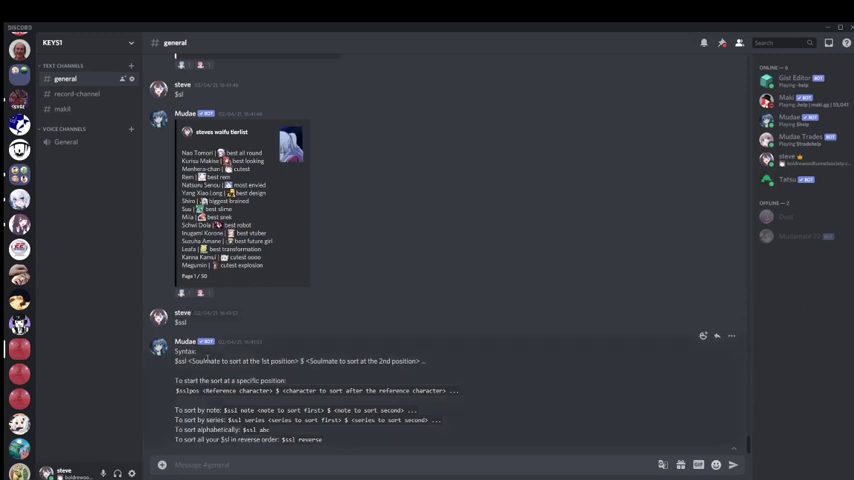
{"action": "mouse_move", "coordinate": [240, 200]}
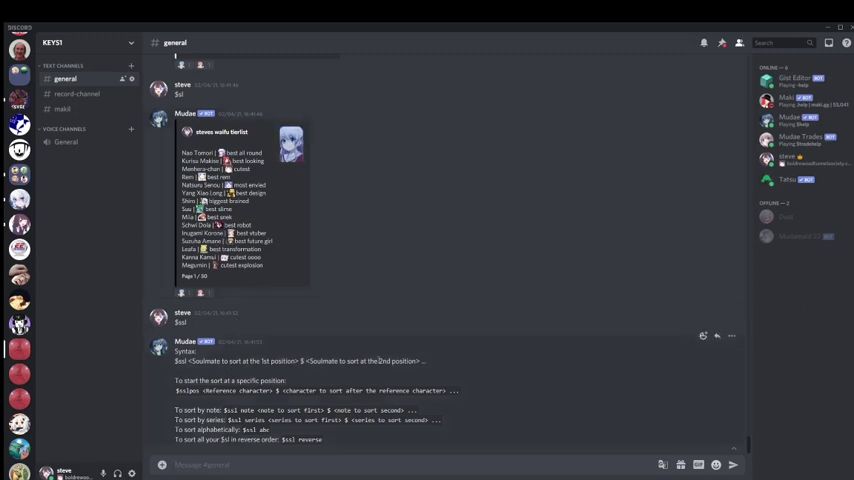
{"action": "double_click", "coordinate": [180, 360]}
{"action": "key", "text": "ctrl+a"}
{"action": "left_click", "coordinate": [147, 270]}
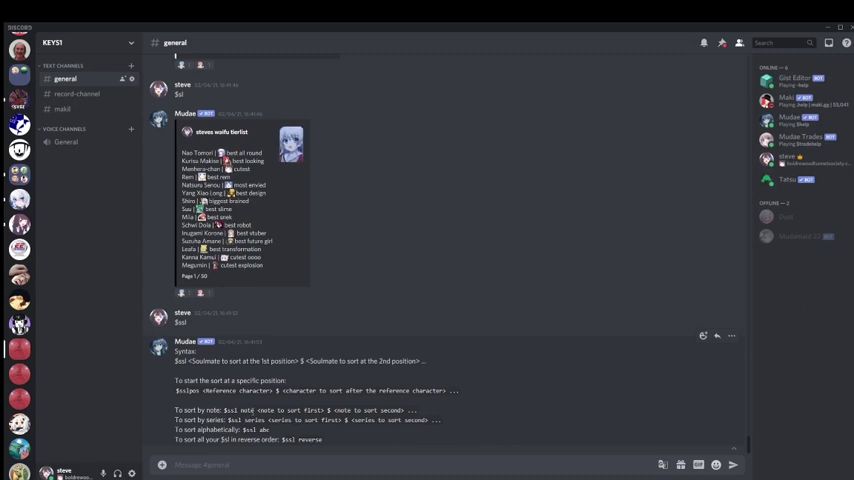
{"action": "mouse_move", "coordinate": [290, 140]}
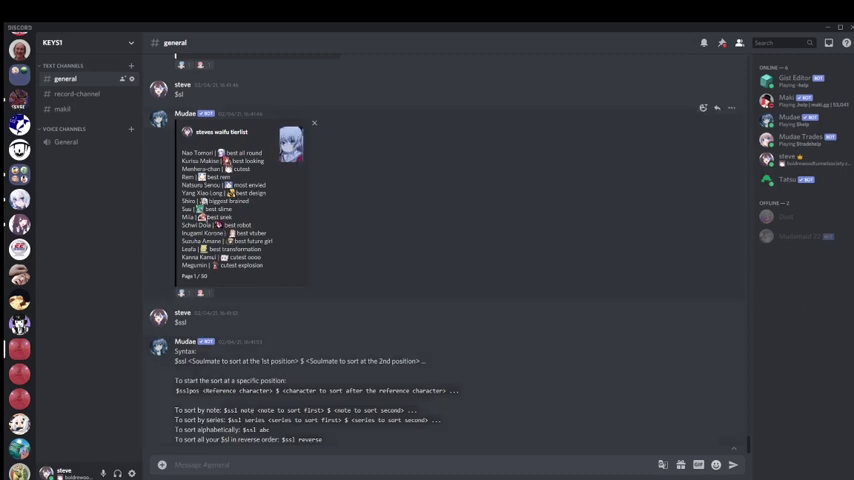
{"action": "type", "text": "$ml"}
{"action": "key", "text": "Return"}
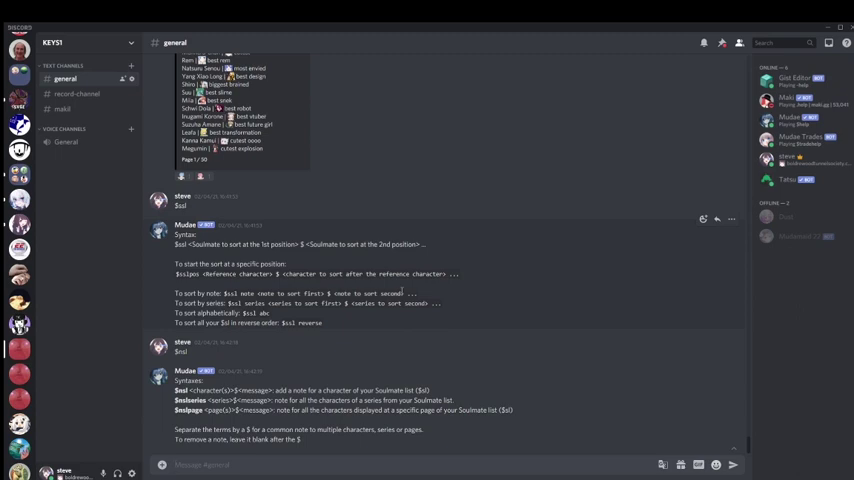
{"action": "scroll", "coordinate": [400, 200], "scroll_direction": "up", "scroll_amount": 3}
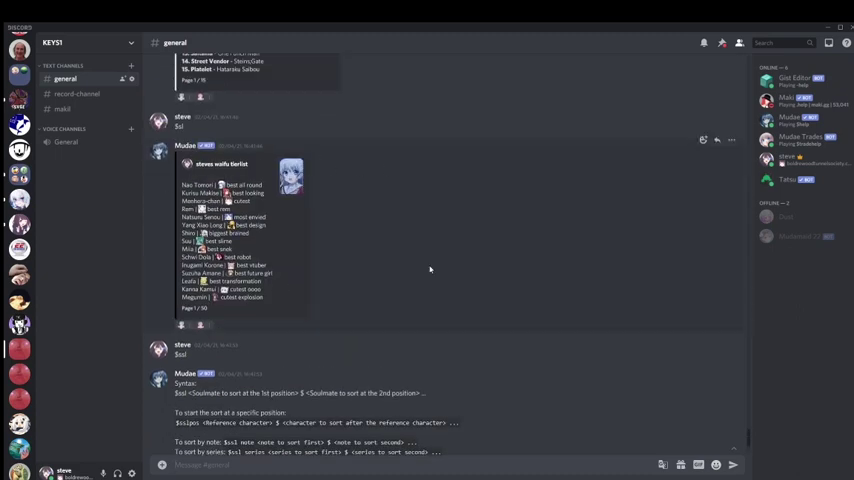
{"action": "scroll", "coordinate": [430, 269], "scroll_direction": "down", "scroll_amount": 3}
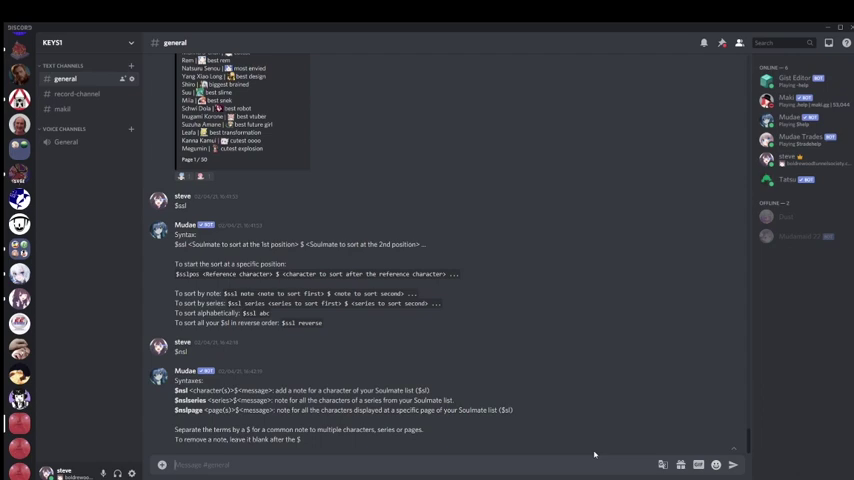
{"action": "type", "text": "$s"}
{"action": "type", "text": "r"}
Send $pr for steve's profile stats, then $s pr for the profile-command list
{"action": "key", "text": "Return"}
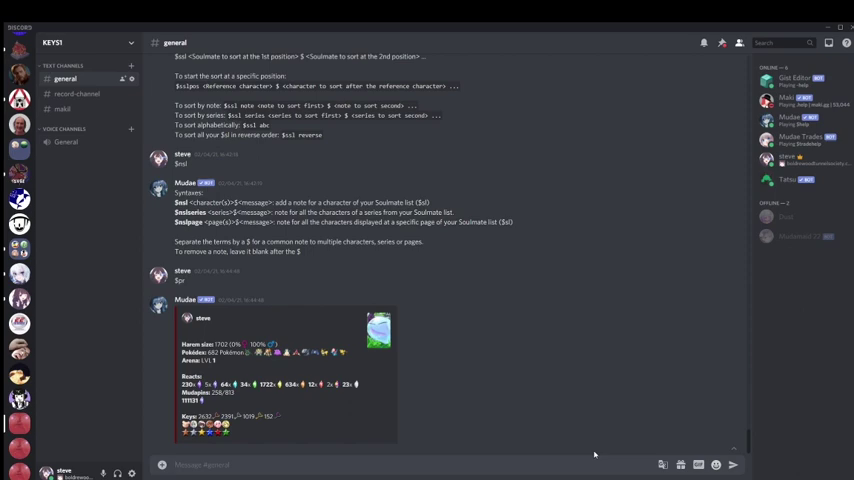
{"action": "type", "text": "$s pr"}
{"action": "key", "text": "Return"}
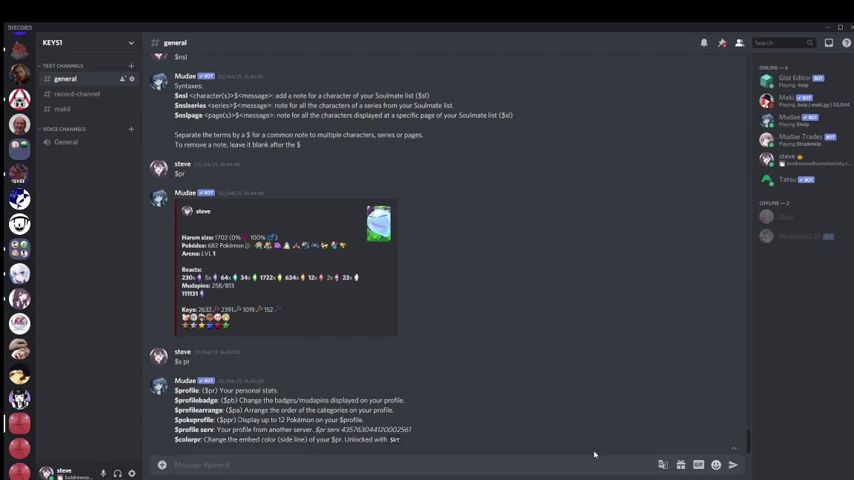
{"action": "mouse_move", "coordinate": [385, 428]}
{"action": "type", "text": "$pr"}
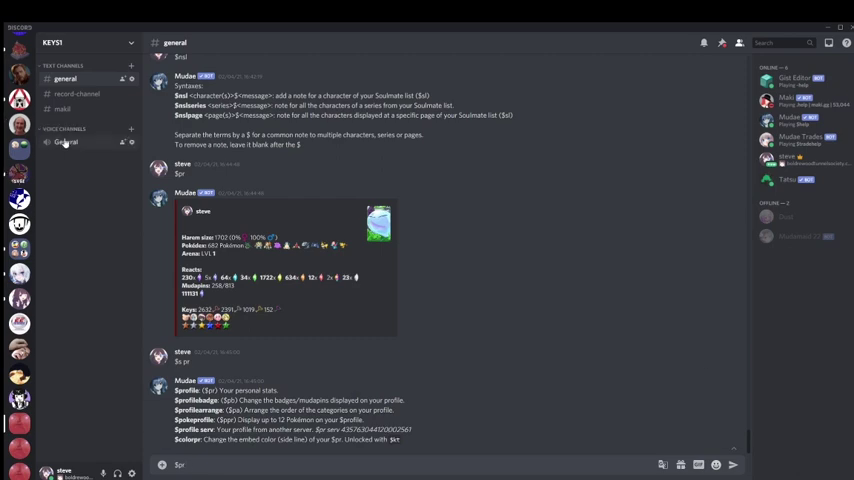
{"action": "type", "text": " serv"}
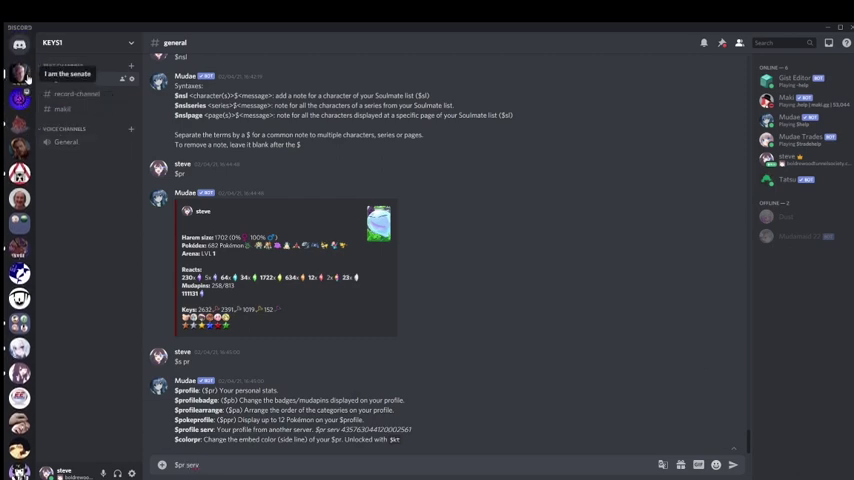
Send $pr serv with the copied server ID, then request the $pb badge help
{"action": "right_click", "coordinate": [20, 73]}
{"action": "left_click", "coordinate": [67, 318]}
{"action": "key", "text": "ctrl+v"}
{"action": "key", "text": "Return"}
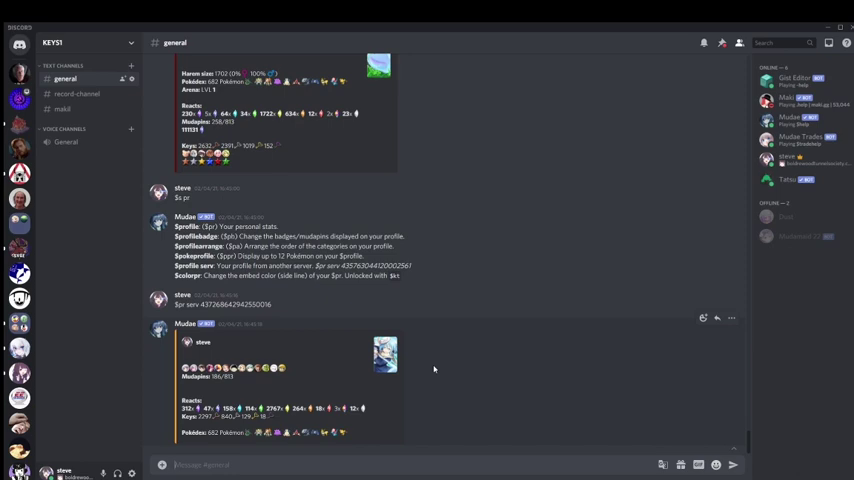
{"action": "mouse_move", "coordinate": [433, 369]}
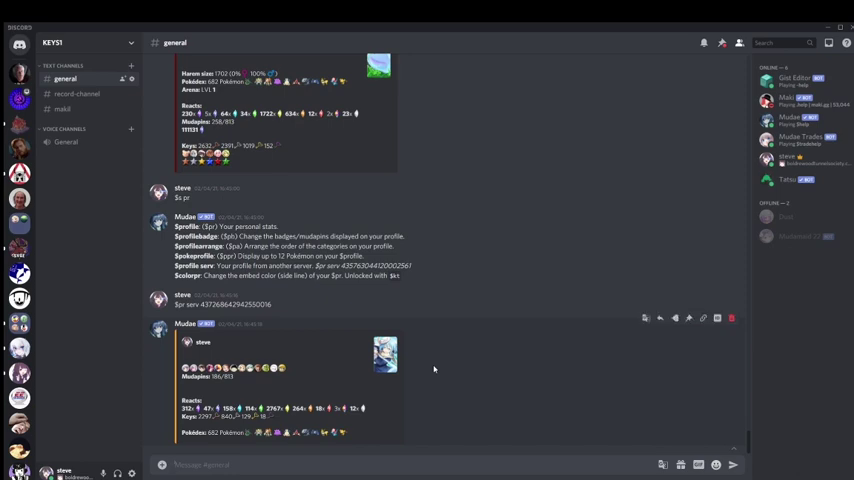
{"action": "type", "text": "$pb"}
{"action": "key", "text": "Return"}
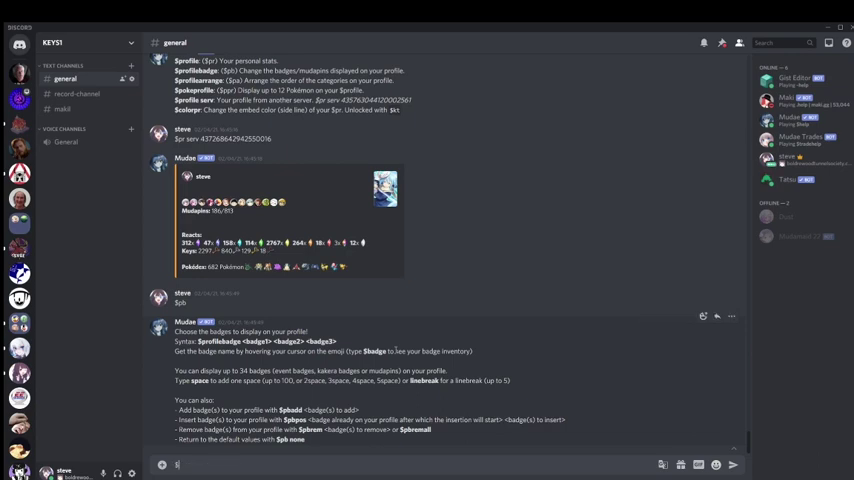
{"action": "type", "text": "$badge"}
Send $badge to list steve's badge inventory and scroll through the reply
{"action": "key", "text": "Return"}
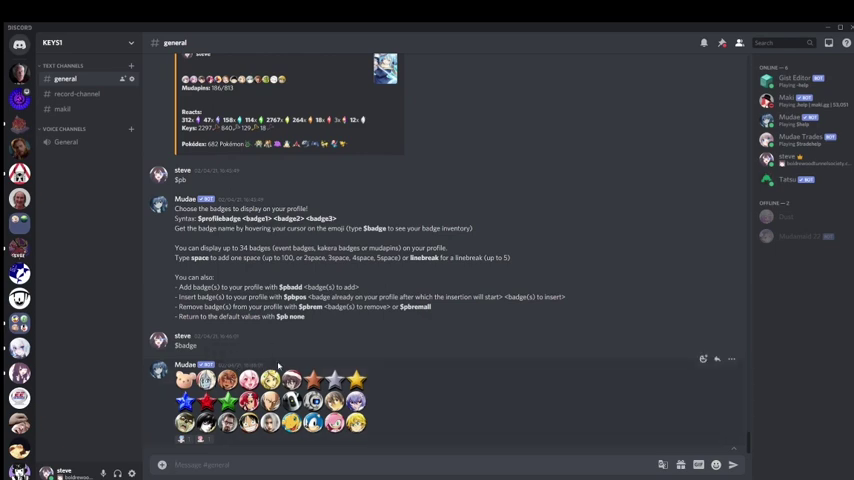
{"action": "mouse_move", "coordinate": [430, 380]}
{"action": "scroll", "coordinate": [400, 250], "scroll_direction": "up", "scroll_amount": 3}
{"action": "scroll", "coordinate": [400, 250], "scroll_direction": "up", "scroll_amount": 3}
{"action": "scroll", "coordinate": [400, 250], "scroll_direction": "up", "scroll_amount": 3}
{"action": "scroll", "coordinate": [400, 250], "scroll_direction": "up", "scroll_amount": 3}
{"action": "scroll", "coordinate": [278, 319], "scroll_direction": "up", "scroll_amount": 1}
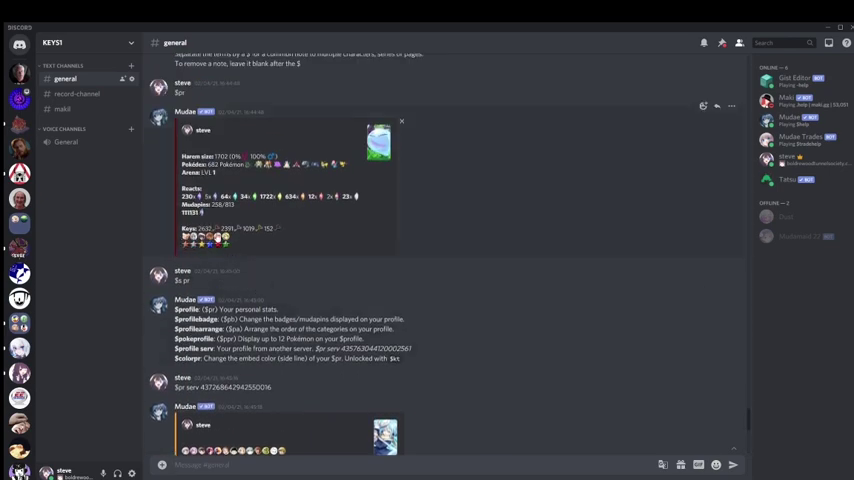
{"action": "scroll", "coordinate": [274, 271], "scroll_direction": "down", "scroll_amount": 3}
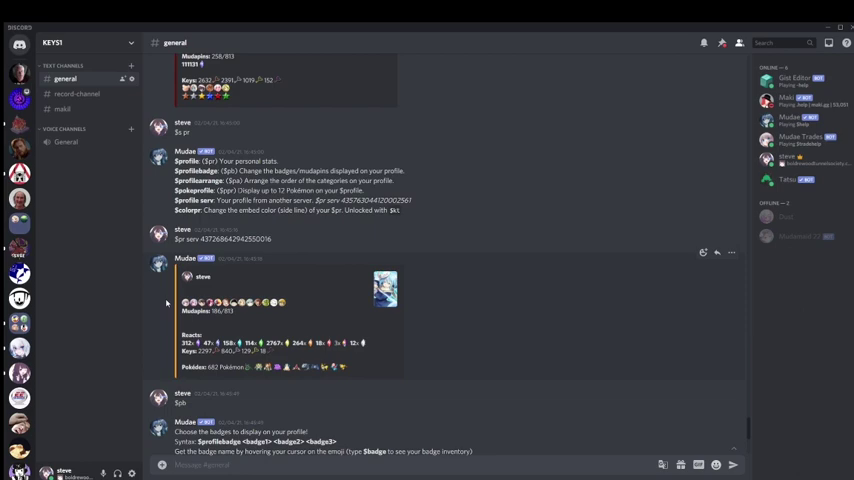
{"action": "right_click", "coordinate": [20, 348]}
{"action": "key", "text": "Escape"}
{"action": "type", "text": "$pr se"}
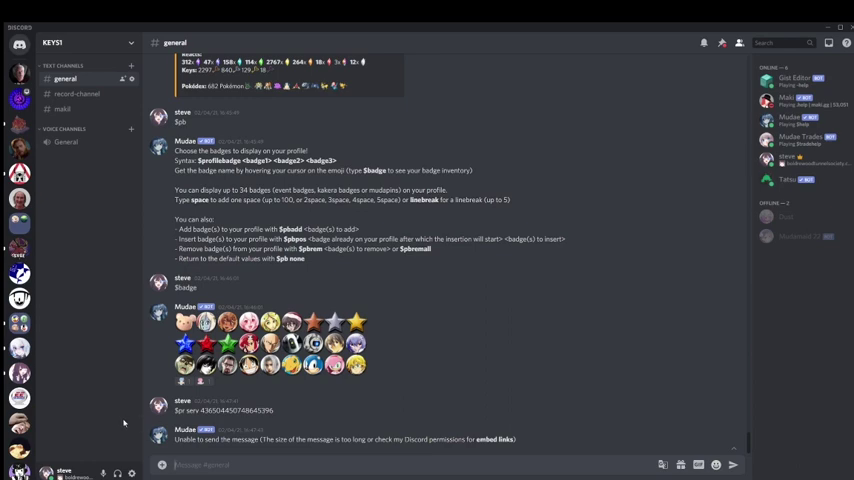
In Syrex's #waifu-pokemon-bot, search steve's pr messages, jump to one, then close search
{"action": "left_click", "coordinate": [20, 347]}
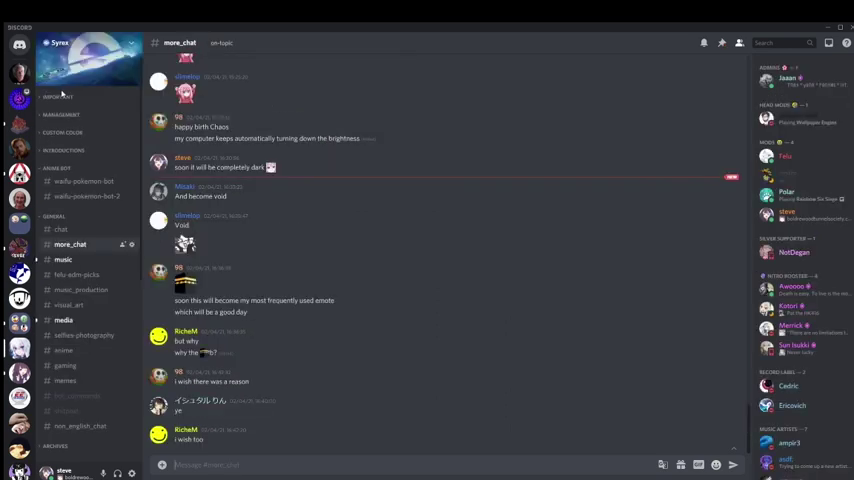
{"action": "left_click", "coordinate": [85, 181]}
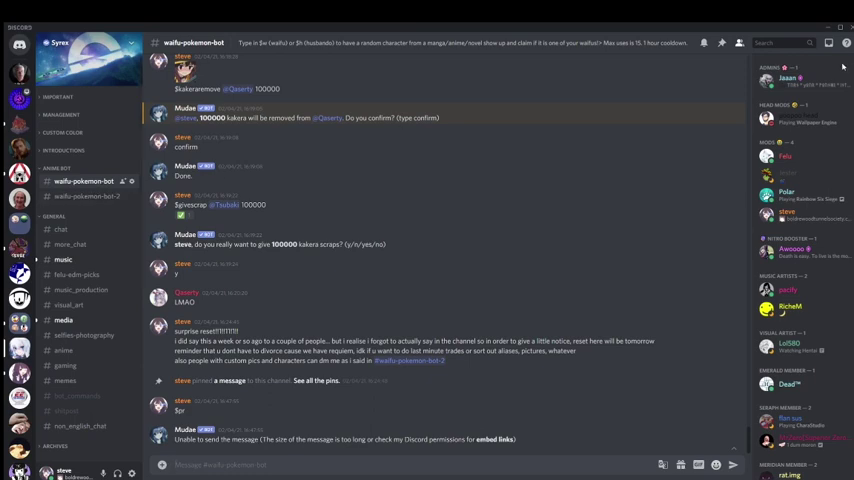
{"action": "left_click", "coordinate": [780, 42]}
{"action": "type", "text": "from: ste"}
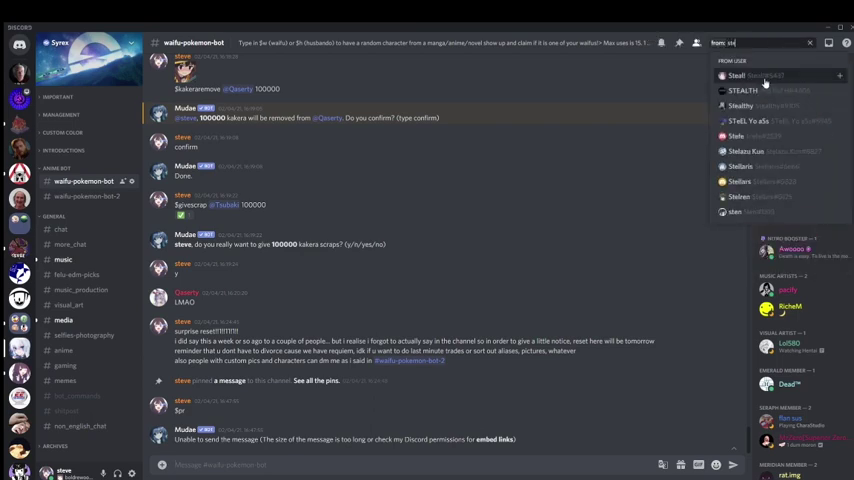
{"action": "type", "text": "ve"}
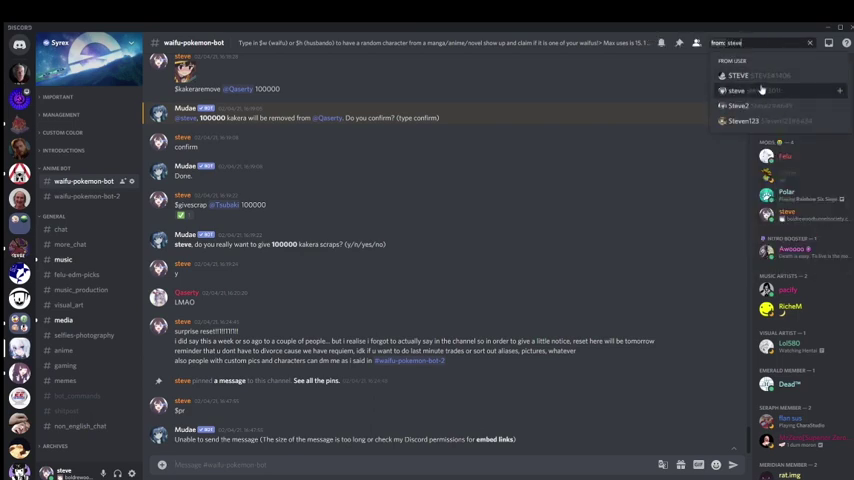
{"action": "key", "text": "Return"}
{"action": "key", "text": "Return"}
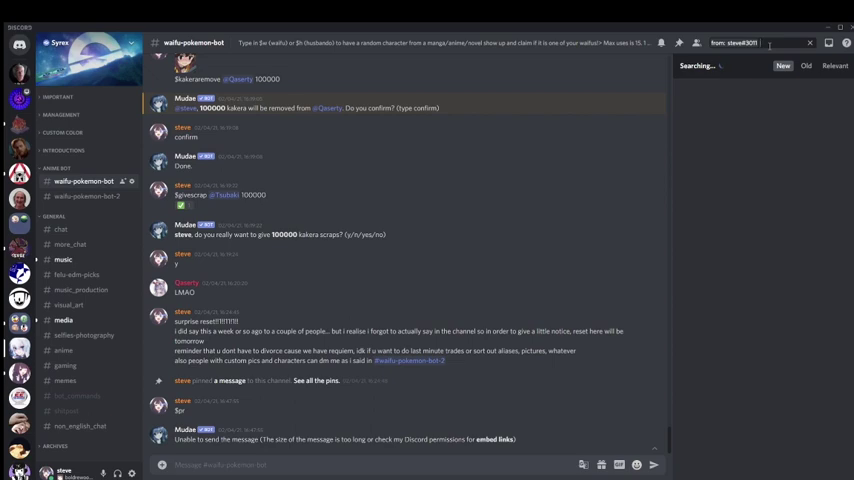
{"action": "type", "text": "pr"}
{"action": "key", "text": "Return"}
{"action": "mouse_move", "coordinate": [760, 140]}
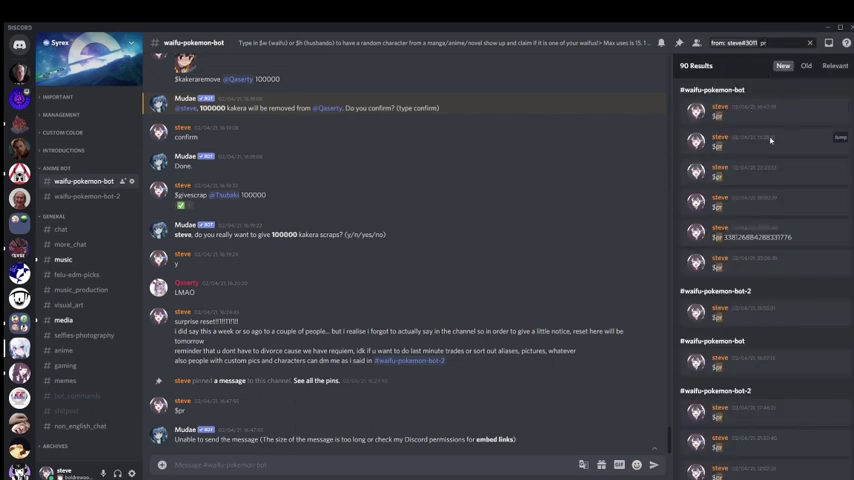
{"action": "left_click", "coordinate": [773, 147]}
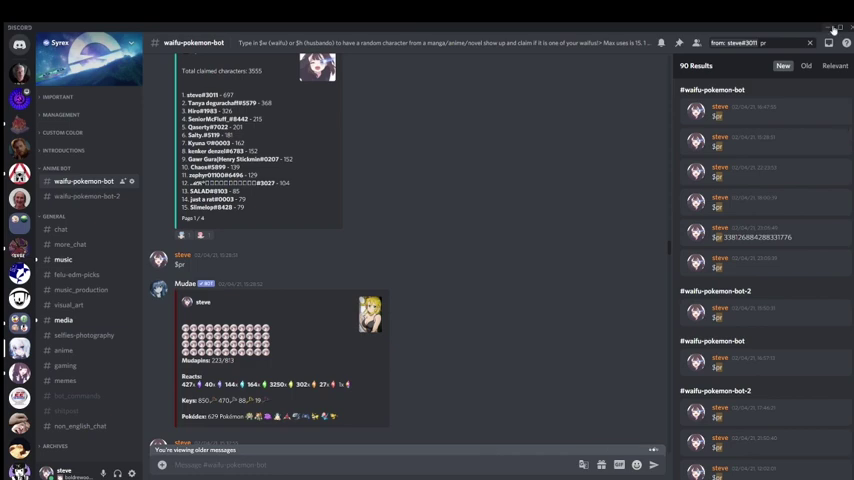
{"action": "scroll", "coordinate": [400, 300], "scroll_direction": "down", "scroll_amount": 10}
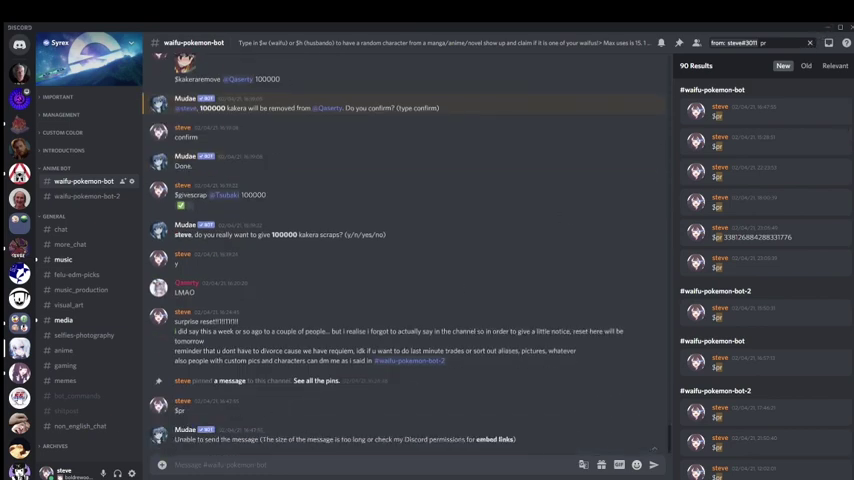
{"action": "key", "text": "Escape"}
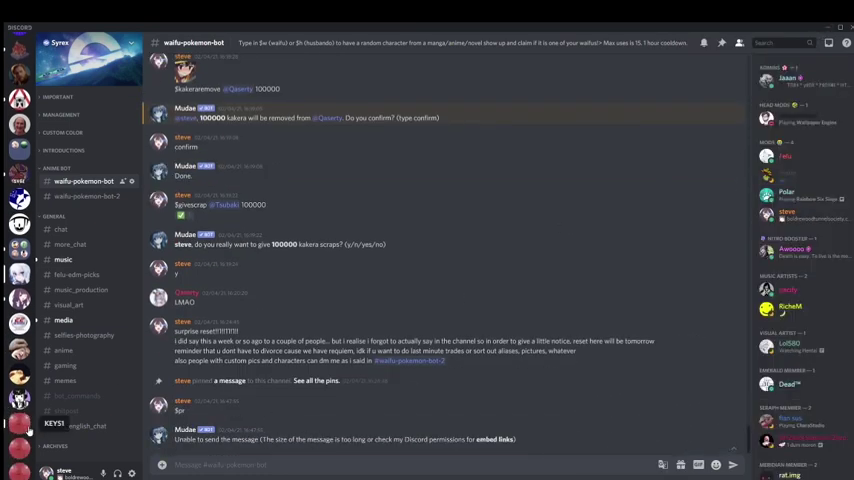
Return to KEYS1 general, send $pa, and inspect its profile-arrange category list
{"action": "left_click", "coordinate": [21, 425]}
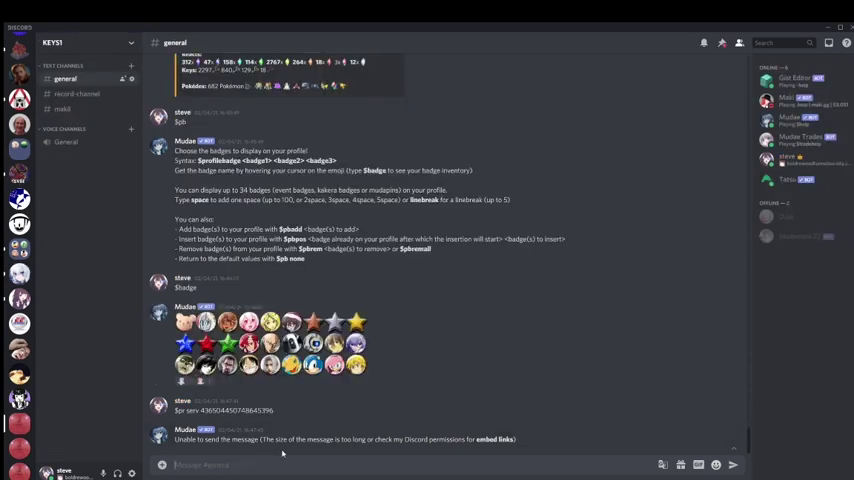
{"action": "scroll", "coordinate": [283, 400], "scroll_direction": "up", "scroll_amount": 3}
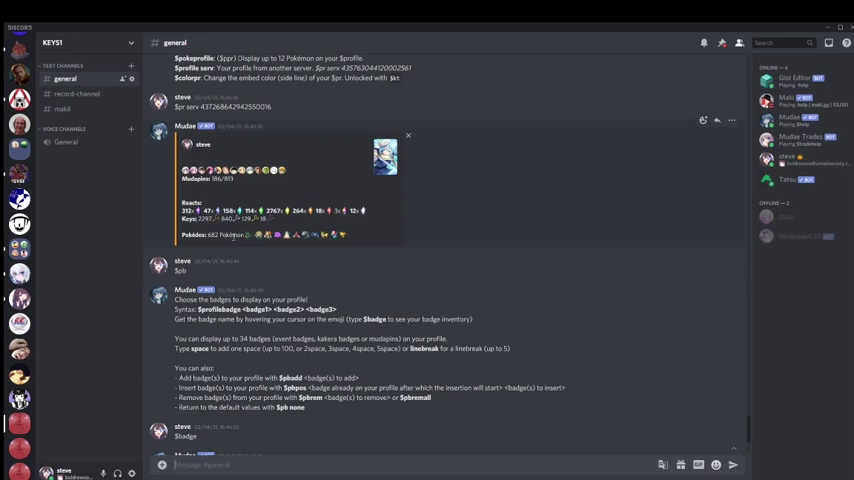
{"action": "type", "text": "$pi"}
{"action": "key", "text": "Return"}
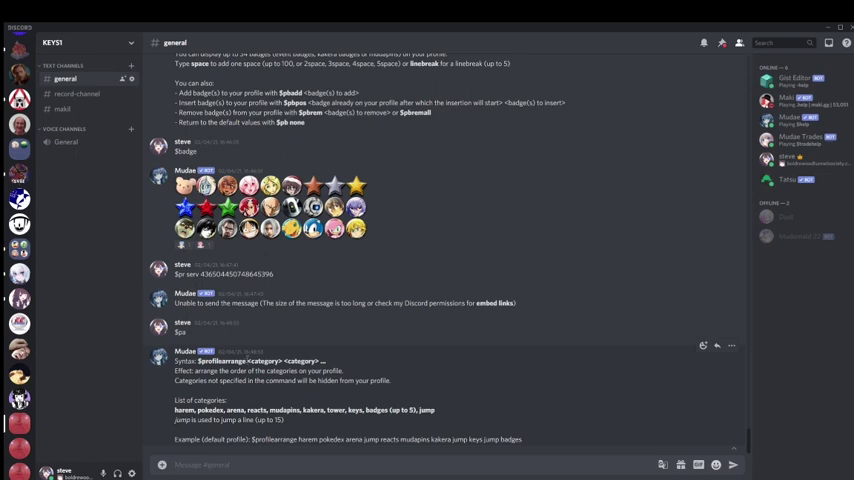
{"action": "double_click", "coordinate": [426, 410]}
{"action": "left_click", "coordinate": [319, 426]}
{"action": "scroll", "coordinate": [361, 430], "scroll_direction": "up", "scroll_amount": 3}
{"action": "scroll", "coordinate": [365, 428], "scroll_direction": "up", "scroll_amount": 3}
{"action": "scroll", "coordinate": [370, 425], "scroll_direction": "up", "scroll_amount": 2}
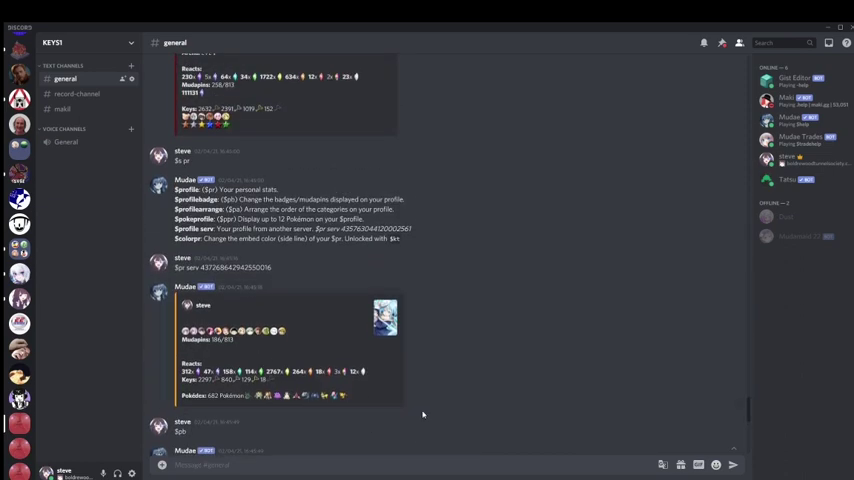
{"action": "type", "text": "$tu"}
Send $tu for the claim, roll and reset timers, then $ta for tuarrange help
{"action": "key", "text": "Return"}
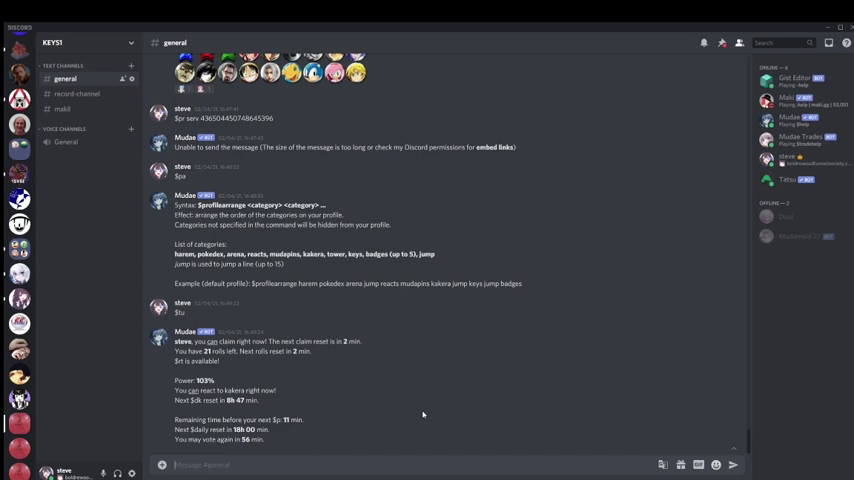
{"action": "type", "text": "$ta"}
{"action": "key", "text": "Return"}
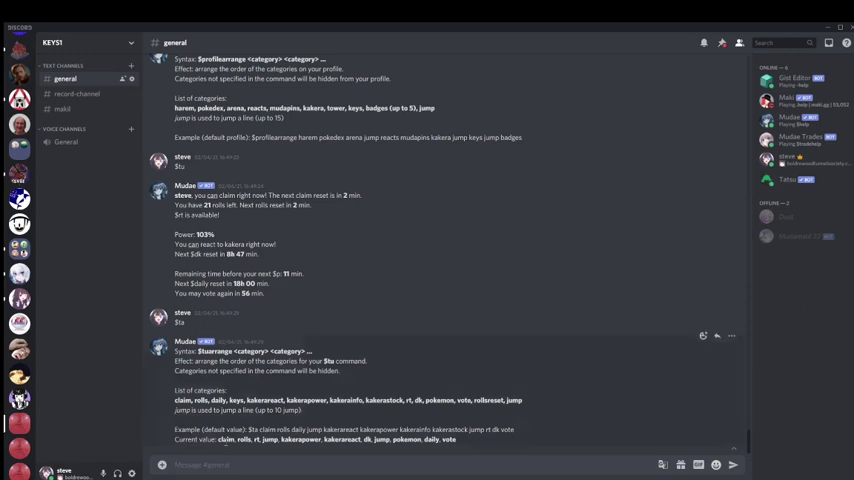
{"action": "mouse_move", "coordinate": [300, 240]}
{"action": "left_click_drag", "start_coordinate": [175, 273], "coordinate": [184, 273]}
{"action": "left_click", "coordinate": [266, 222]}
{"action": "left_click_drag", "start_coordinate": [228, 195], "coordinate": [268, 195]}
{"action": "left_click_drag", "start_coordinate": [175, 214], "coordinate": [220, 214]}
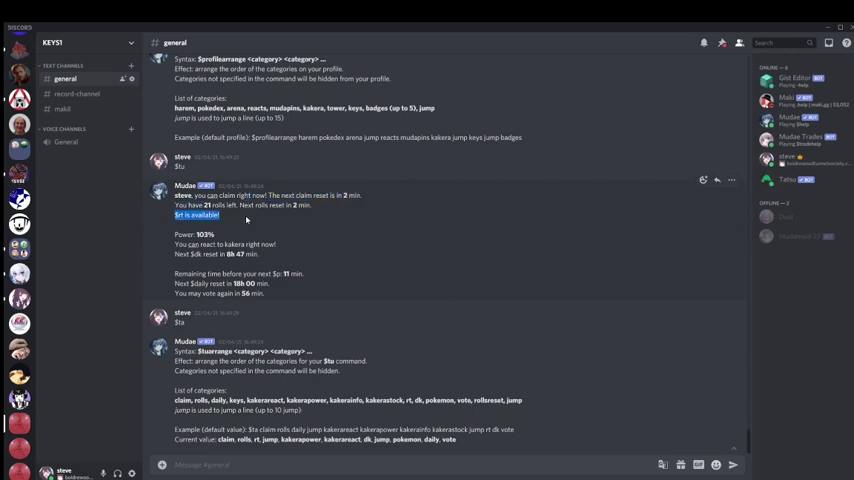
{"action": "mouse_move", "coordinate": [200, 244]}
{"action": "left_mouse_down"}
{"action": "mouse_move", "coordinate": [235, 244]}
{"action": "mouse_move", "coordinate": [303, 273]}
{"action": "left_mouse_up"}
{"action": "left_click", "coordinate": [300, 262]}
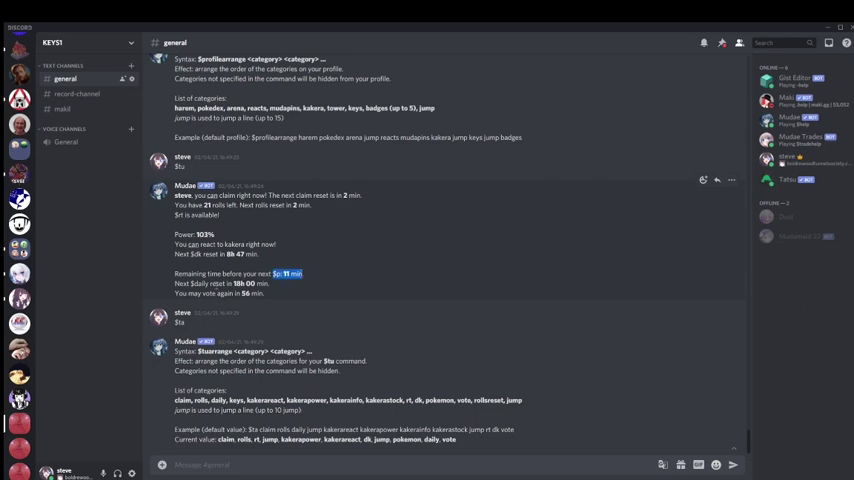
{"action": "left_click_drag", "start_coordinate": [218, 293], "coordinate": [264, 293]}
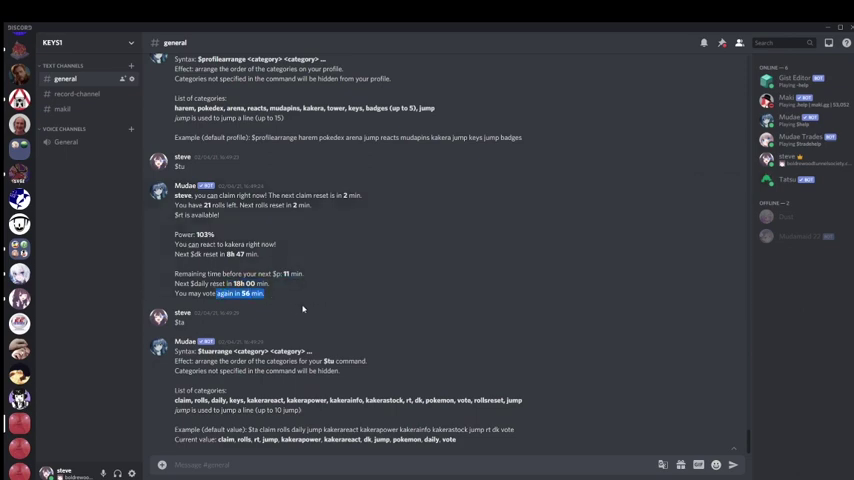
{"action": "left_click", "coordinate": [343, 270]}
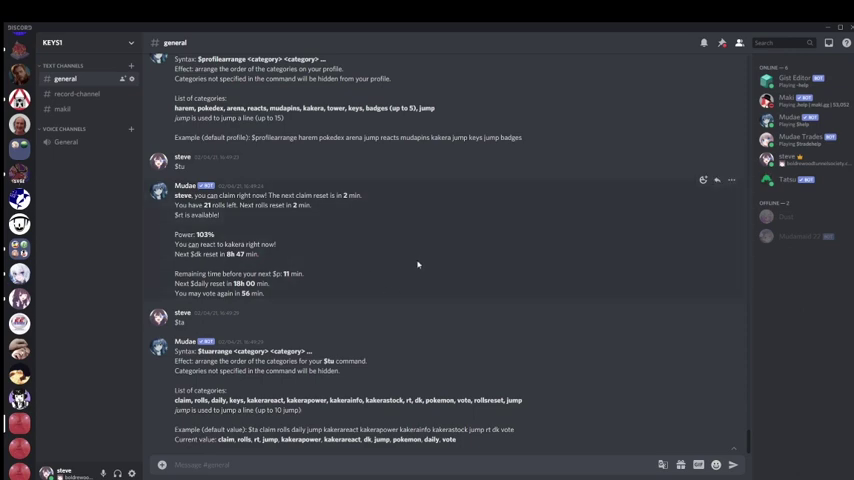